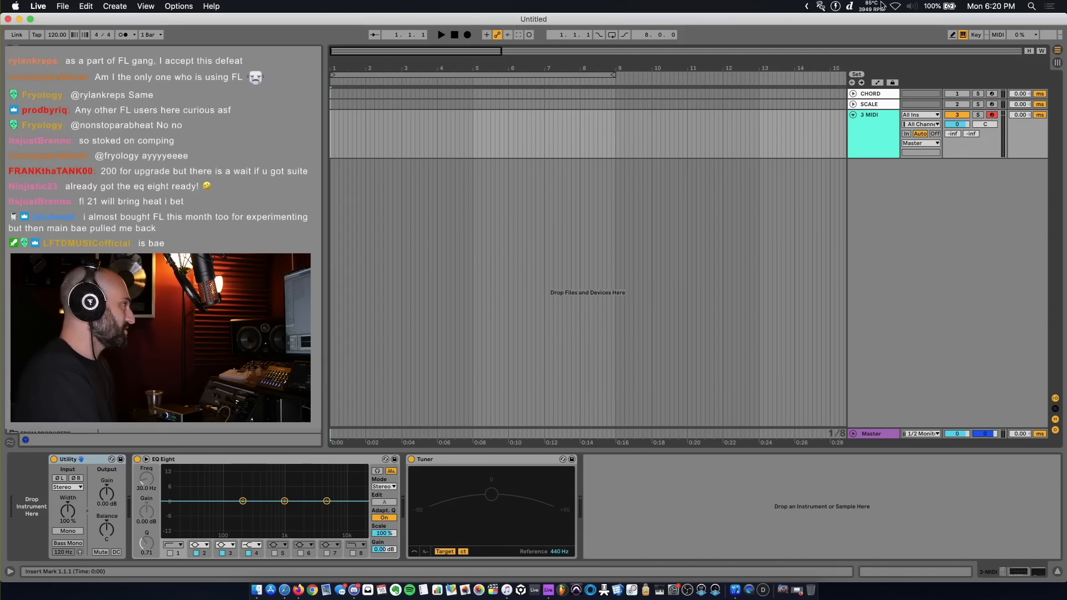
Step: In a new set, record several looped audio takes over the first bar of the audio track
{"action": "key", "text": "super+n"}
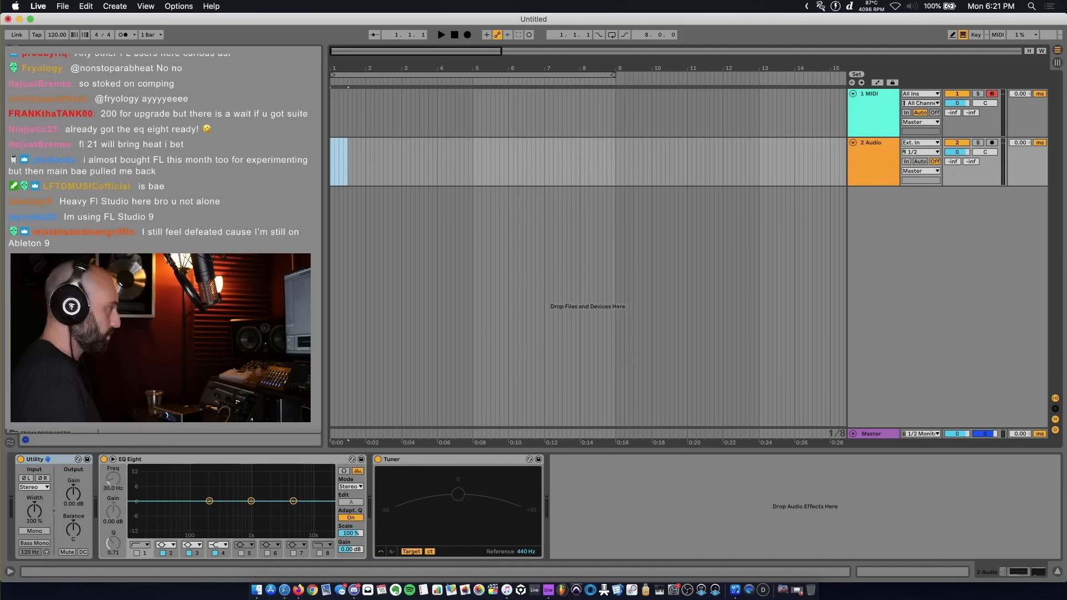
{"action": "key", "text": "super+l"}
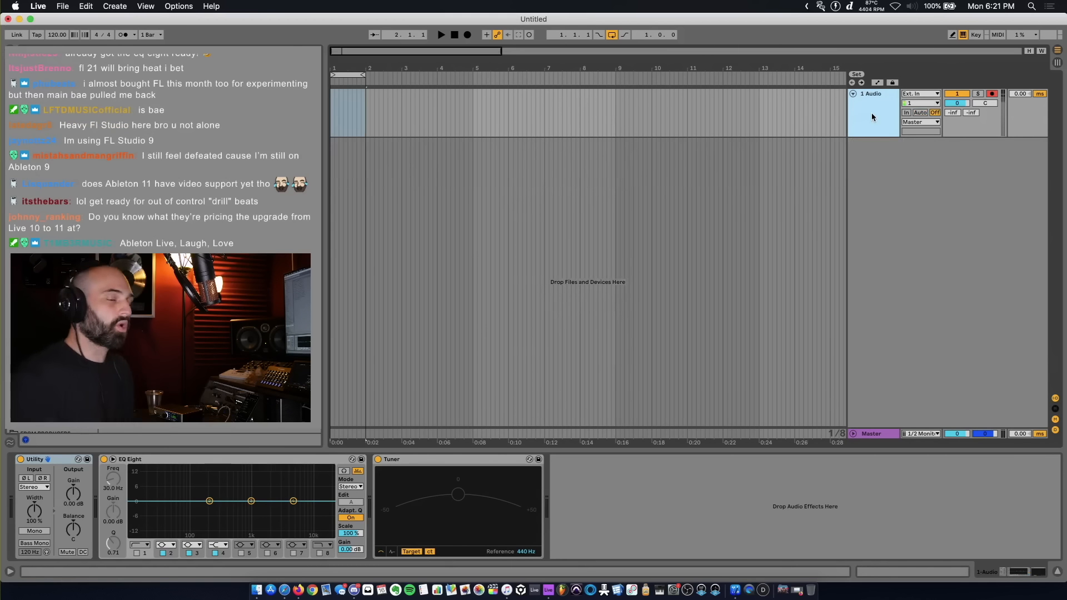
{"action": "key", "text": "F9"}
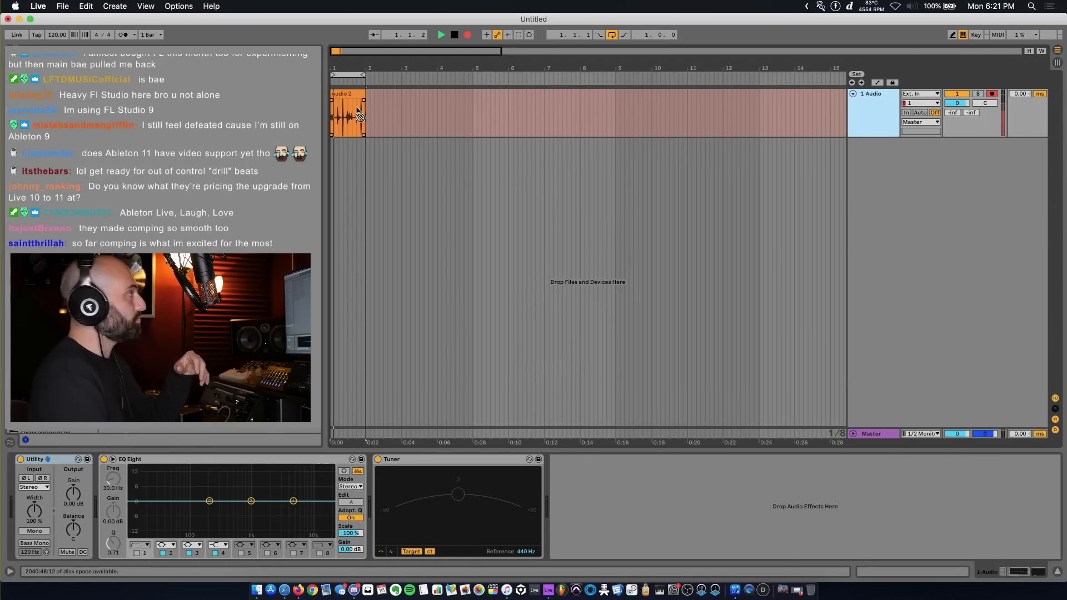
{"action": "key", "text": "space"}
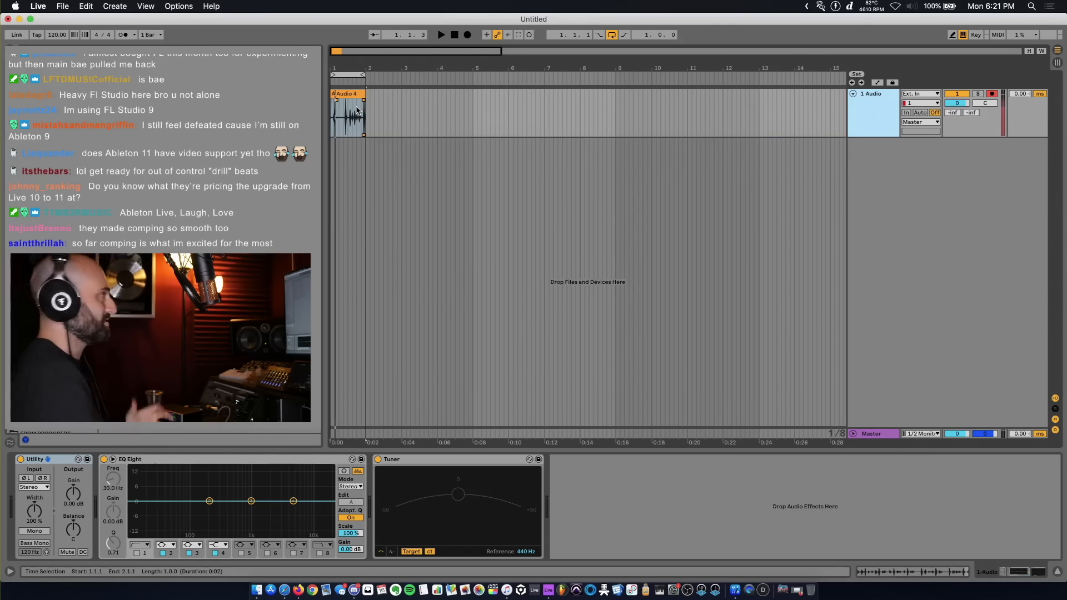
Step: Show the audio track's take lanes and assemble a comp by promoting selected sections of different takes to the main lane
{"action": "key", "text": "super+alt+u"}
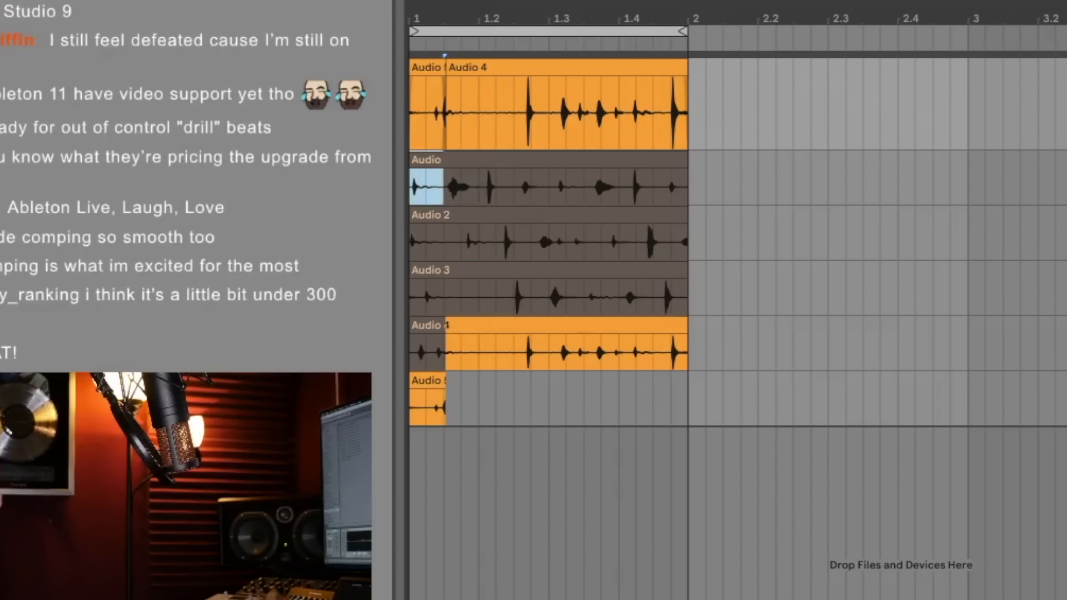
{"action": "key", "text": "Return"}
{"action": "left_click_drag", "start_coordinate": [458, 246], "coordinate": [498, 248]}
{"action": "key", "text": "Return"}
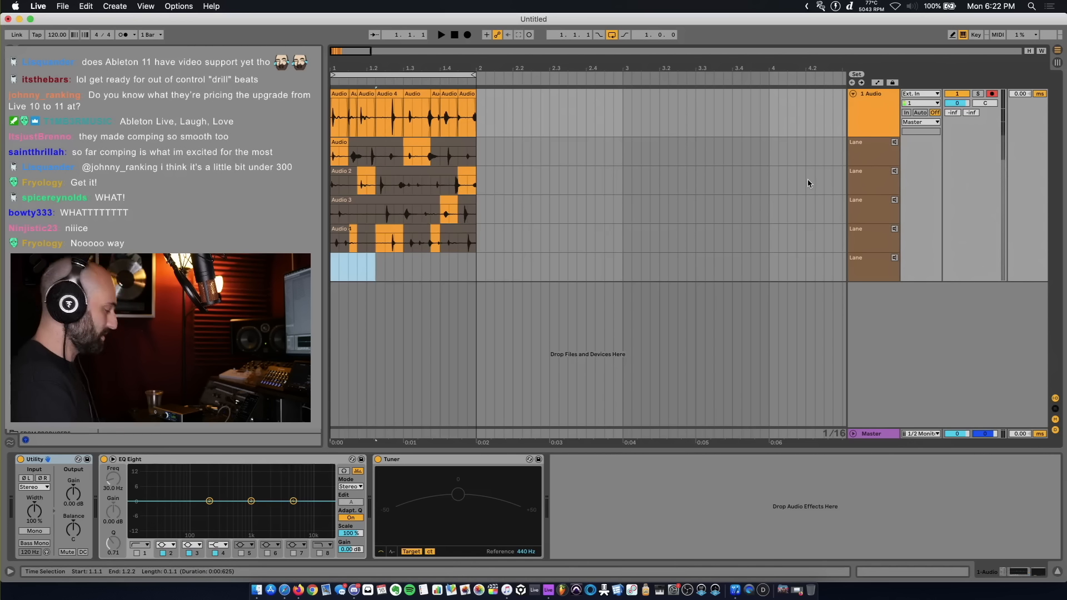
Step: Hide the audio track's take lanes and bring them back into view
{"action": "key", "text": "super+alt+u"}
{"action": "key", "text": "super+alt+u"}
{"action": "key", "text": "super+alt+u"}
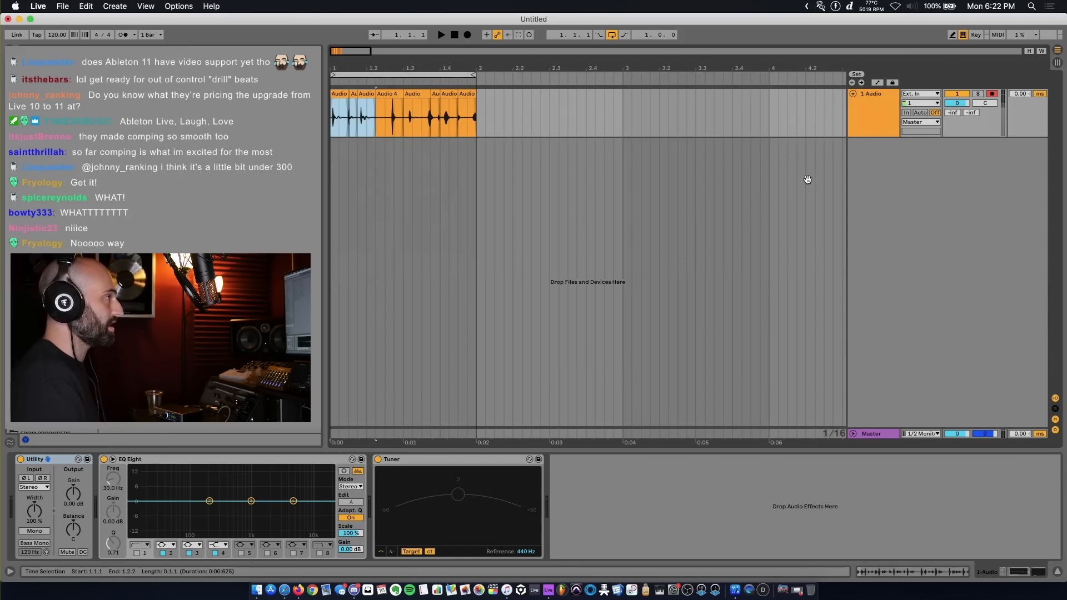
{"action": "key", "text": "super+alt+u"}
Step: Audition the first four take lanes one after another and play back the comp on the main lane
{"action": "left_click", "coordinate": [894, 142]}
{"action": "left_click", "coordinate": [895, 171]}
{"action": "left_click", "coordinate": [894, 200]}
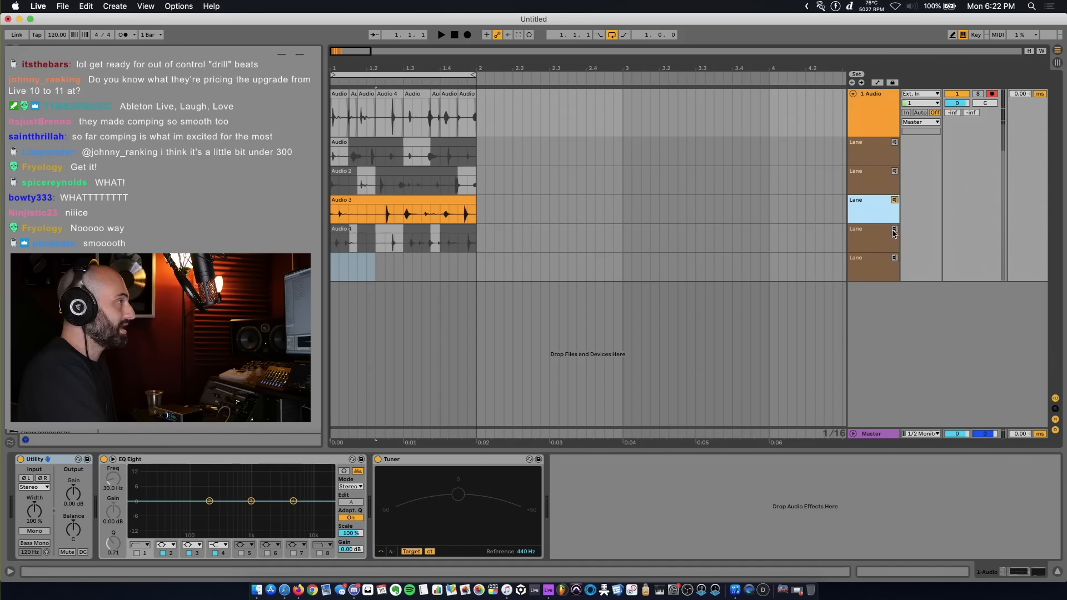
{"action": "left_click", "coordinate": [895, 229]}
{"action": "left_click", "coordinate": [404, 115]}
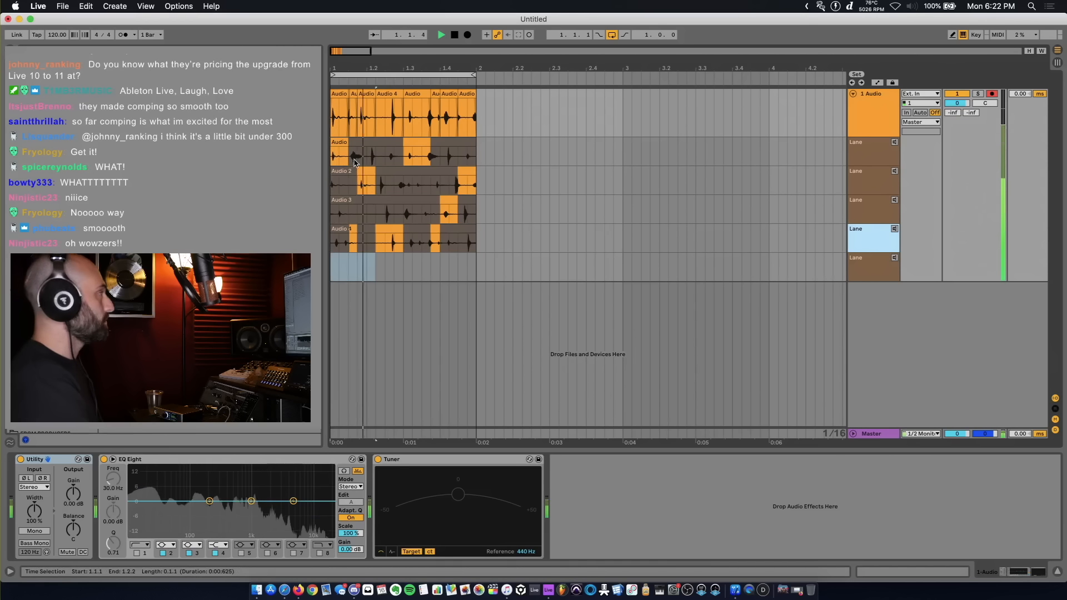
{"action": "key", "text": "space"}
{"action": "key", "text": "space"}
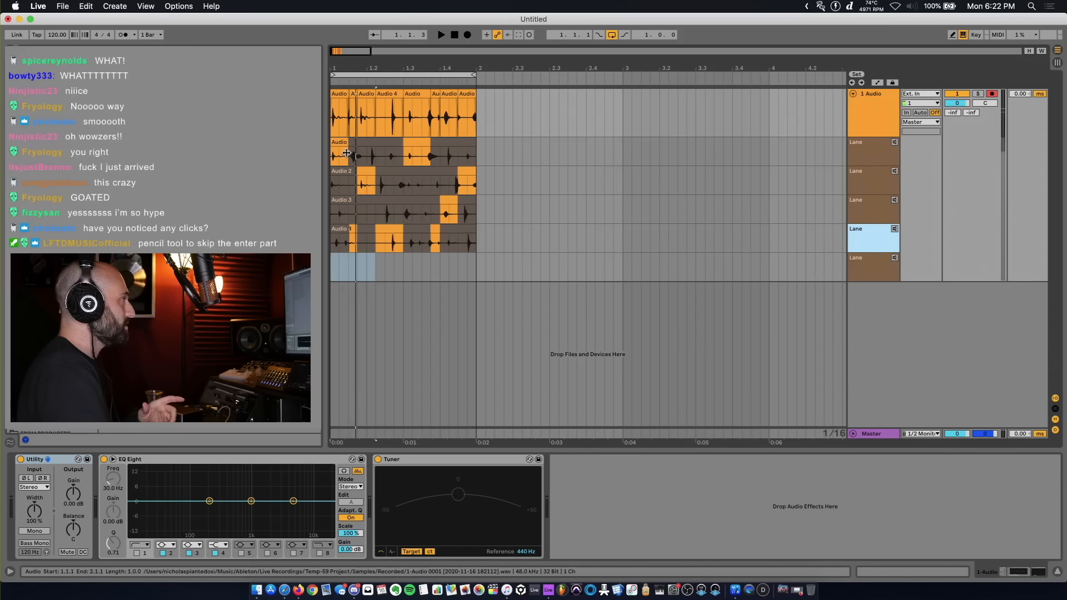
Step: Extend the first take's opening section in the comp to 1.2.4 by painting it in its lane
{"action": "left_click", "coordinate": [332, 266]}
{"action": "left_click_drag", "start_coordinate": [349, 154], "coordinate": [394, 152]}
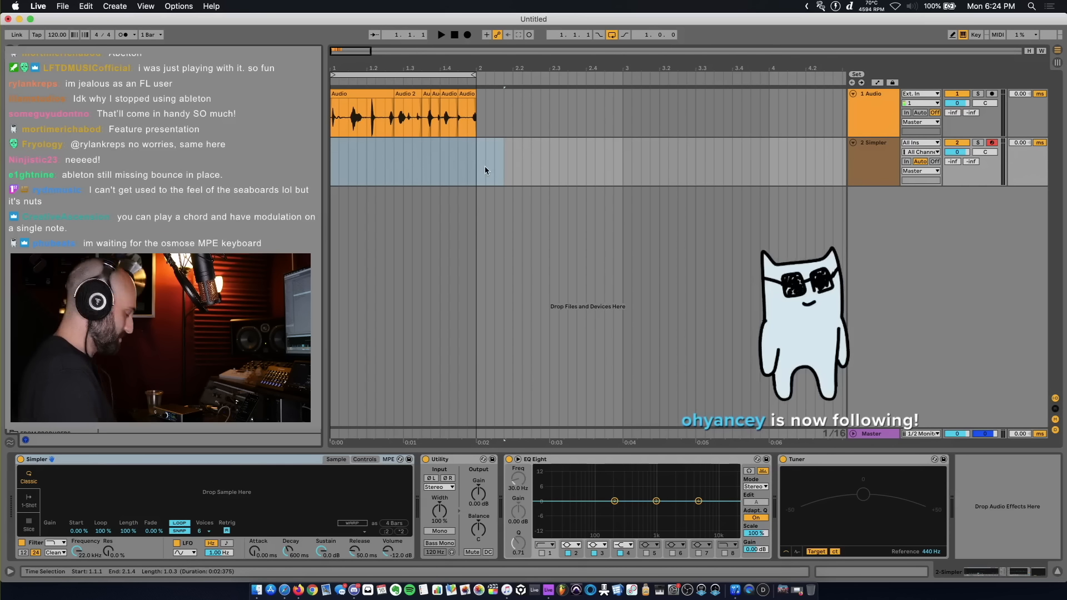
Step: Duplicate the Simpler track and create a one-bar MIDI clip on the copy with one-beat C4, A3 and F3 notes
{"action": "key", "text": "super+d"}
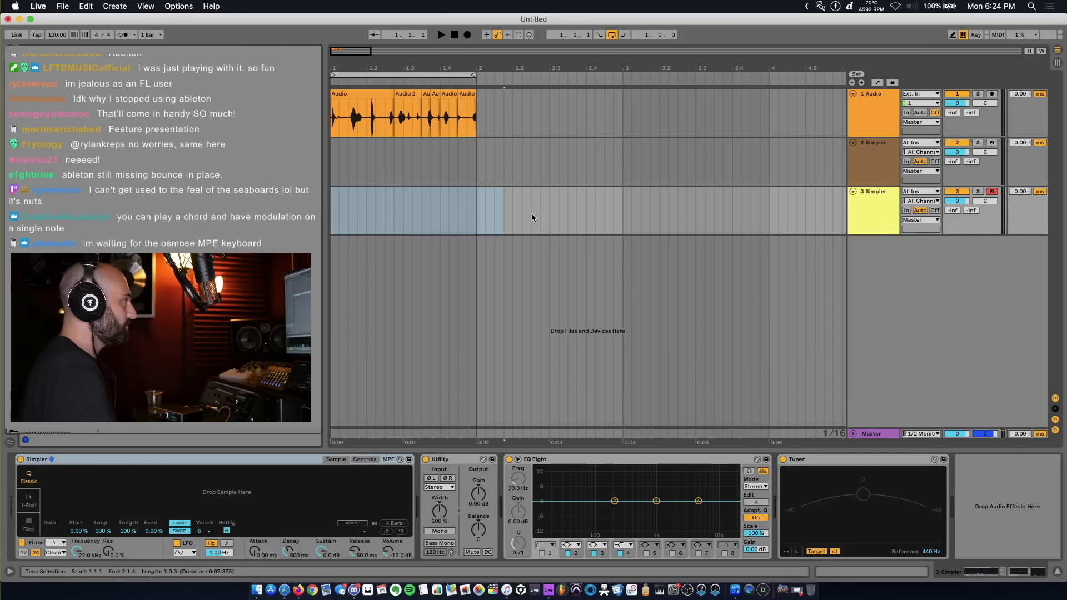
{"action": "double_click", "coordinate": [472, 217]}
{"action": "key", "text": "k"}
{"action": "key", "text": "Right"}
{"action": "key", "text": "Right"}
{"action": "key", "text": "Right"}
{"action": "key", "text": "Right"}
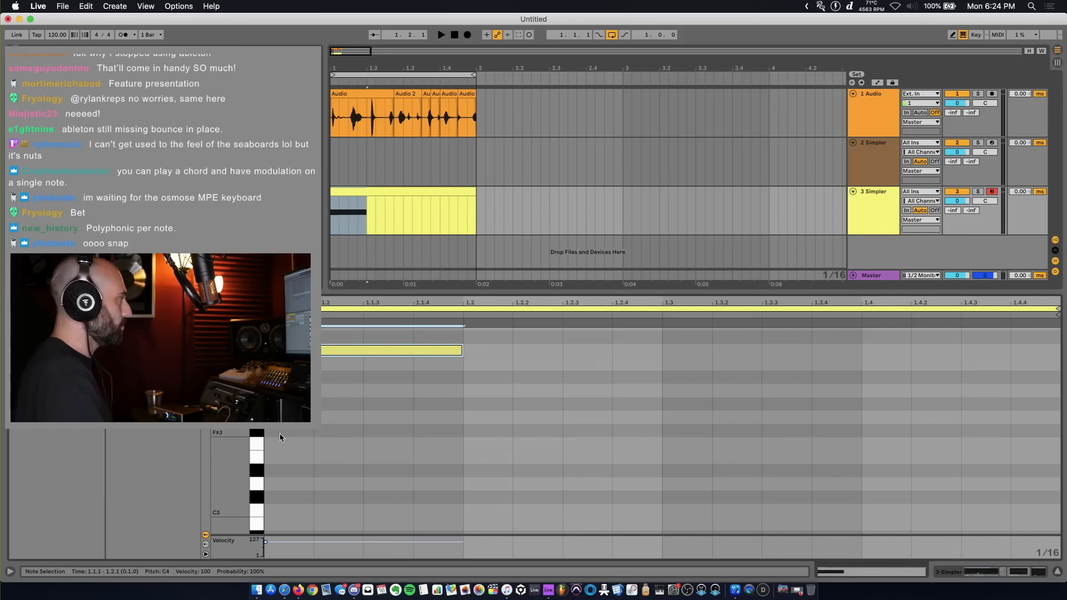
{"action": "left_click_drag", "start_coordinate": [278, 390], "coordinate": [453, 390]}
{"action": "left_click_drag", "start_coordinate": [278, 444], "coordinate": [452, 444]}
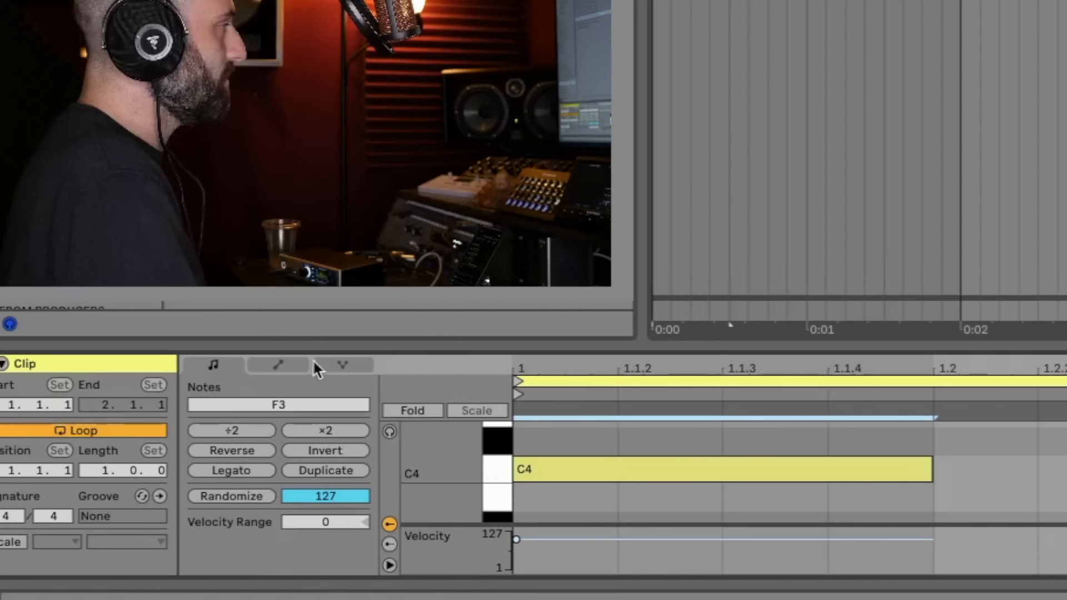
Step: Open the clip's note expression view and draw a pitch curve on the C4 note that rises and then falls
{"action": "left_click", "coordinate": [342, 364]}
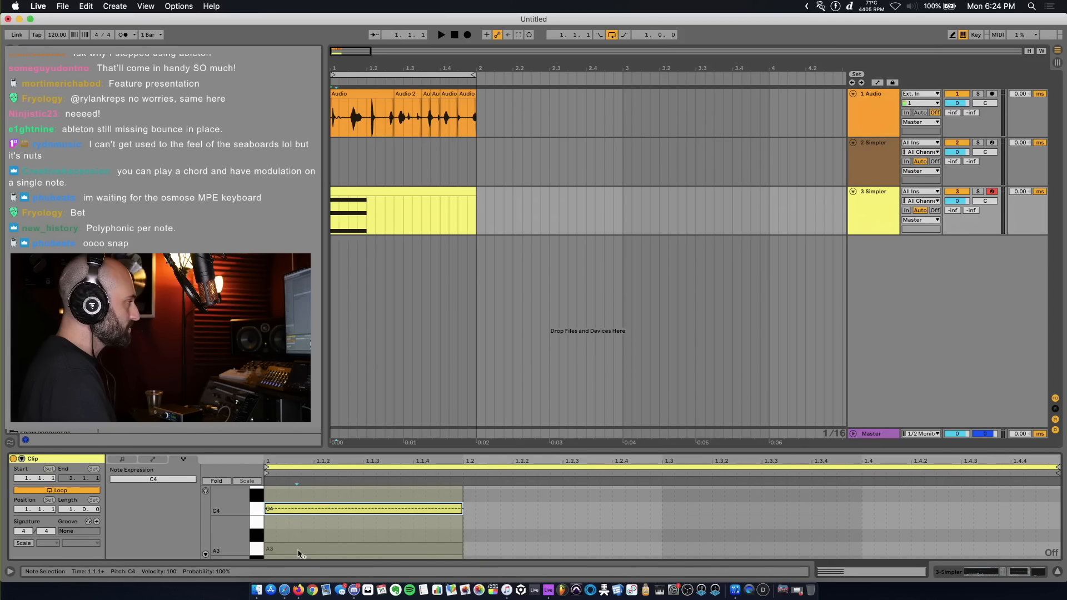
{"action": "left_click", "coordinate": [298, 550]}
{"action": "left_click", "coordinate": [269, 509]}
{"action": "left_click", "coordinate": [273, 509]}
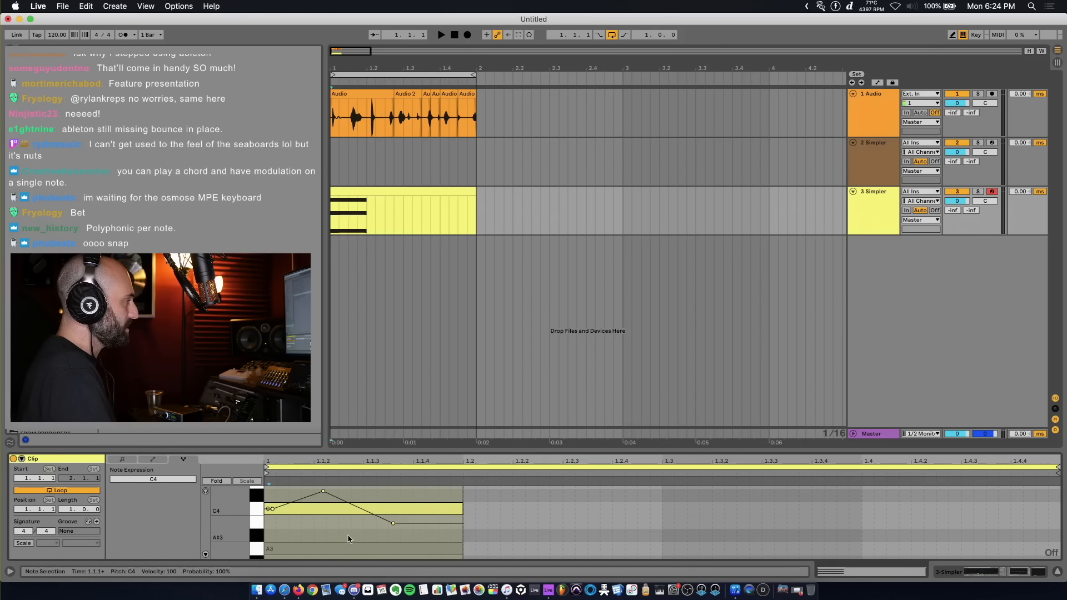
Step: Draw a pitch curve on the A3 note that dips around mid-note and rises again
{"action": "scroll", "coordinate": [348, 539], "scroll_direction": "down", "scroll_amount": 1}
{"action": "left_click", "coordinate": [305, 543]}
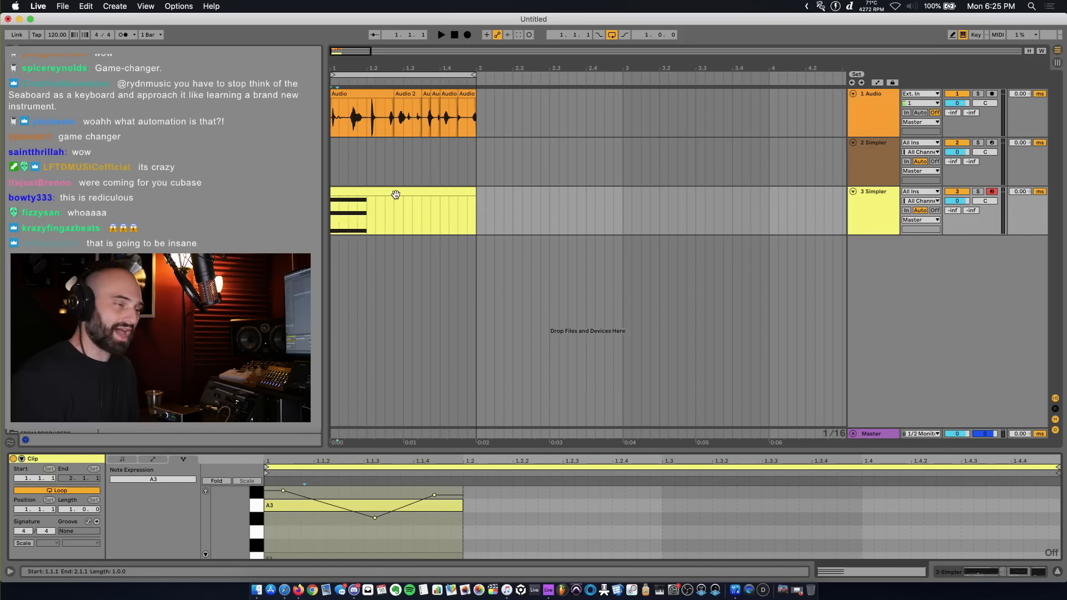
{"action": "left_click", "coordinate": [206, 554]}
{"action": "left_click", "coordinate": [425, 194]}
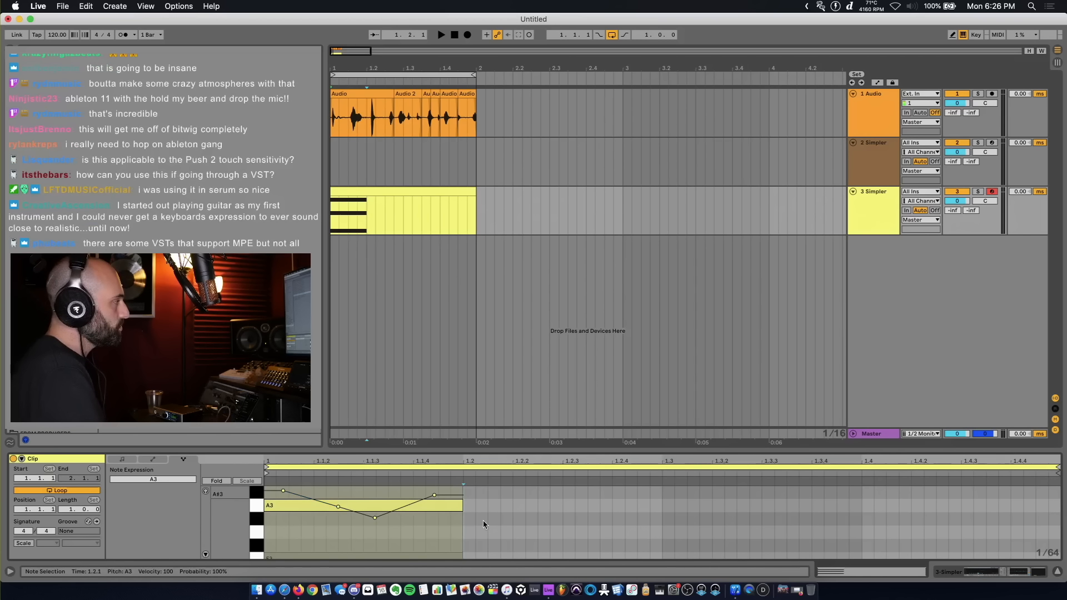
{"action": "left_click_drag", "start_coordinate": [482, 523], "coordinate": [427, 523]}
Step: Return to the clip's notes and draw a row of ten consecutive 1/16 A3 notes from 1.1.1 in draw mode
{"action": "left_click", "coordinate": [128, 456]}
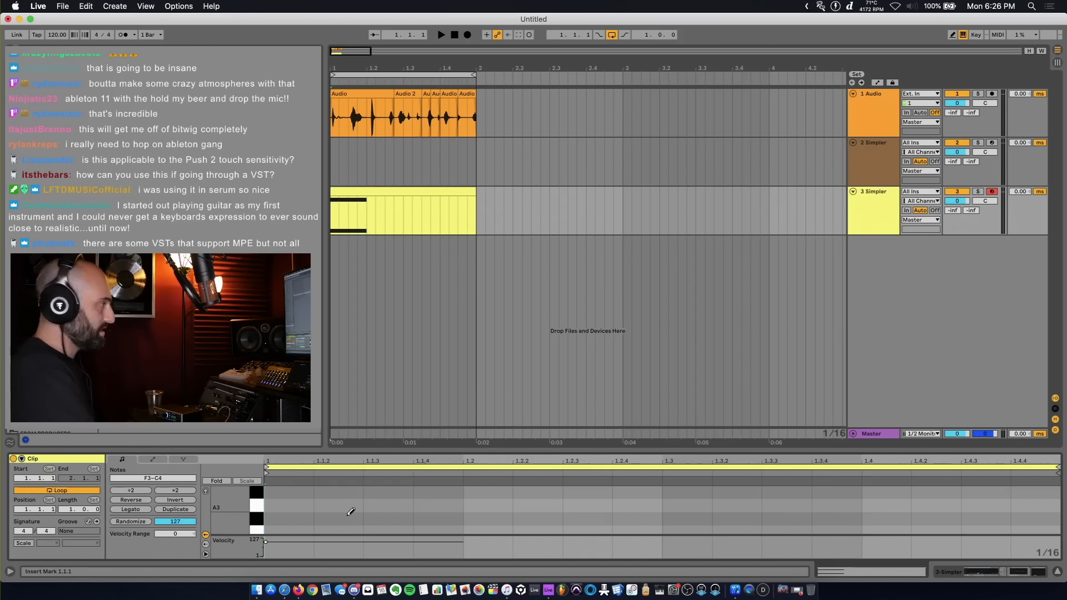
{"action": "key", "text": "b"}
{"action": "left_click_drag", "start_coordinate": [270, 506], "coordinate": [737, 503]}
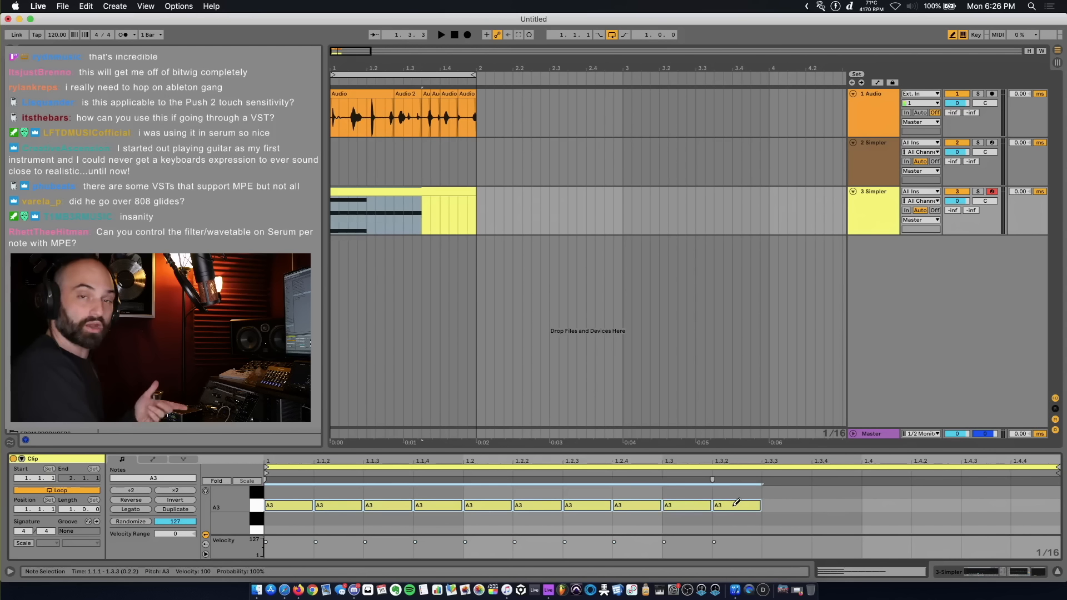
Step: Draw a freehand melody of 1/16 notes between G2 and D#3 from 1.2 through 1.4.4, and add E3 notes above it
{"action": "left_click_drag", "start_coordinate": [704, 450], "coordinate": [711, 276]}
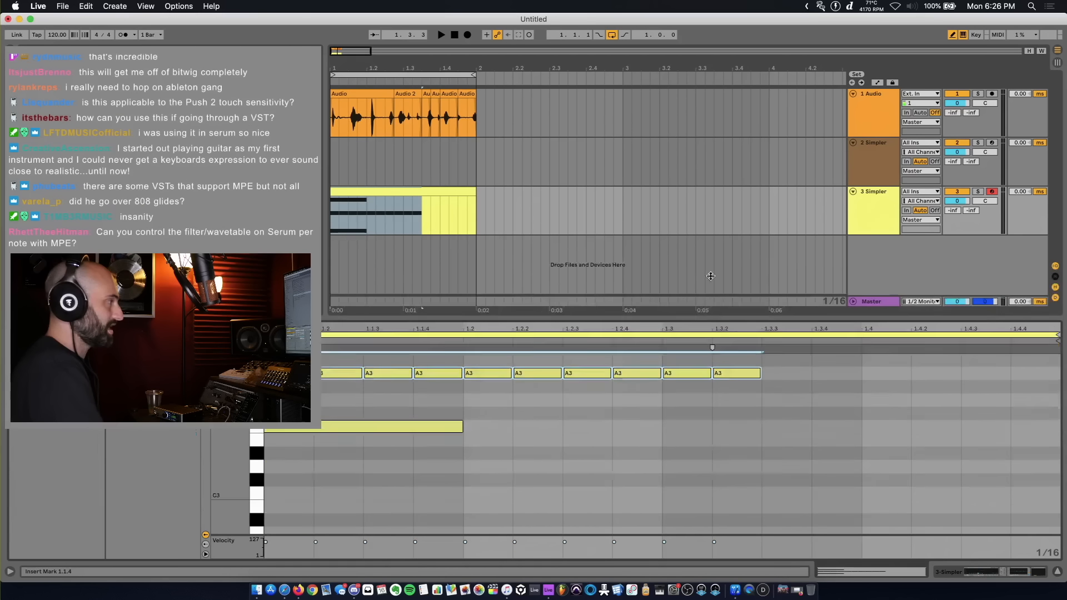
{"action": "left_click_drag", "start_coordinate": [711, 276], "coordinate": [711, 245]}
{"action": "mouse_move", "coordinate": [483, 446]}
{"action": "left_mouse_down"}
{"action": "mouse_move", "coordinate": [644, 489]}
{"action": "mouse_move", "coordinate": [778, 441]}
{"action": "mouse_move", "coordinate": [887, 427]}
{"action": "mouse_move", "coordinate": [996, 393]}
{"action": "mouse_move", "coordinate": [998, 406]}
{"action": "left_mouse_up"}
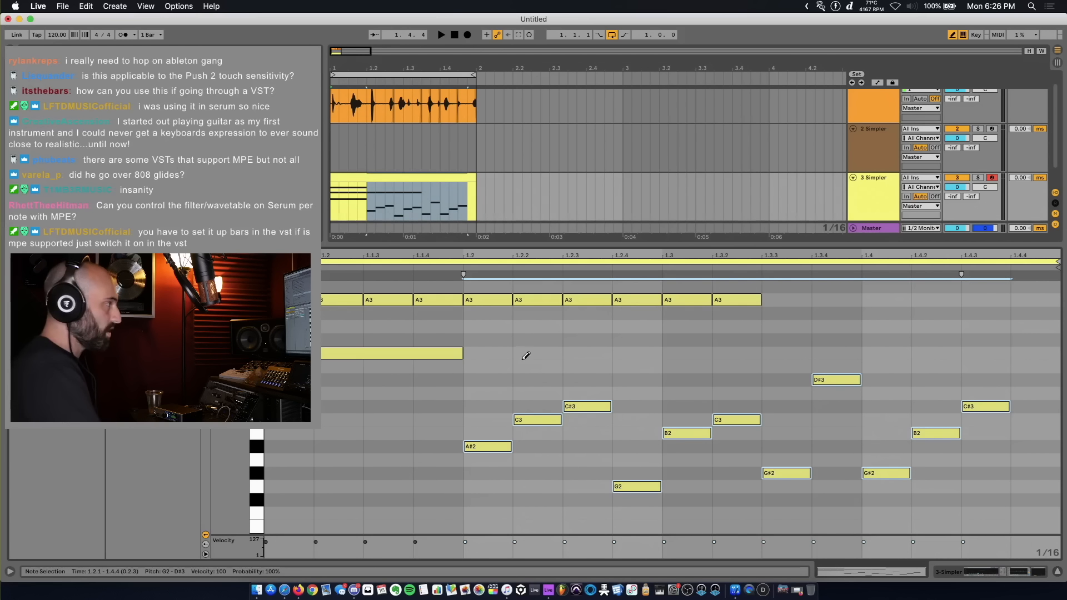
{"action": "left_click", "coordinate": [528, 366]}
{"action": "left_click_drag", "start_coordinate": [617, 367], "coordinate": [984, 366]}
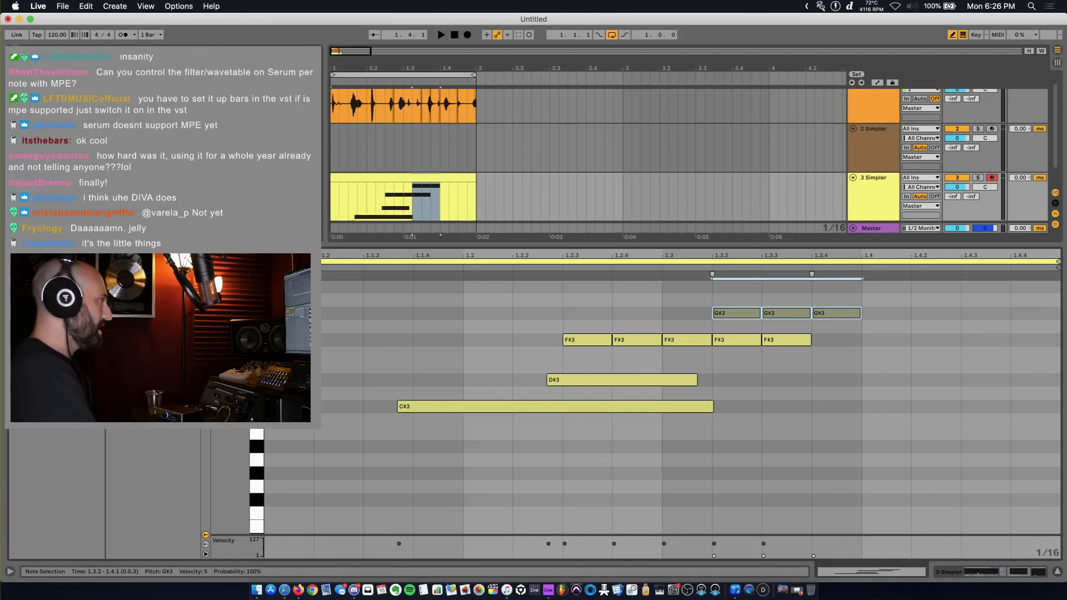
Step: Draw a row of 1/16 G#2 notes from 1.1.1 through 1.3 at velocity 36, and add two more freehand note strokes above
{"action": "mouse_move", "coordinate": [265, 473]}
{"action": "left_mouse_down"}
{"action": "mouse_move", "coordinate": [643, 453]}
{"action": "mouse_move", "coordinate": [708, 461]}
{"action": "left_mouse_up"}
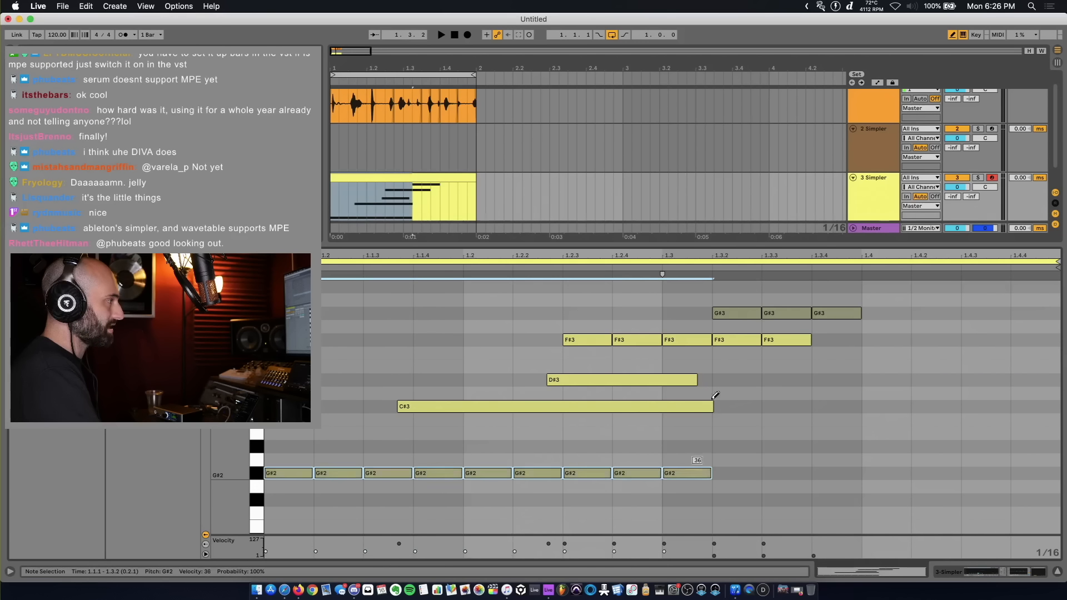
{"action": "mouse_move", "coordinate": [715, 395]}
{"action": "left_mouse_down"}
{"action": "mouse_move", "coordinate": [722, 378]}
{"action": "mouse_move", "coordinate": [984, 384]}
{"action": "mouse_move", "coordinate": [978, 425]}
{"action": "mouse_move", "coordinate": [926, 407]}
{"action": "mouse_move", "coordinate": [845, 410]}
{"action": "left_mouse_up"}
{"action": "mouse_move", "coordinate": [544, 431]}
{"action": "left_mouse_down"}
{"action": "mouse_move", "coordinate": [634, 422]}
{"action": "mouse_move", "coordinate": [788, 343]}
{"action": "left_mouse_up"}
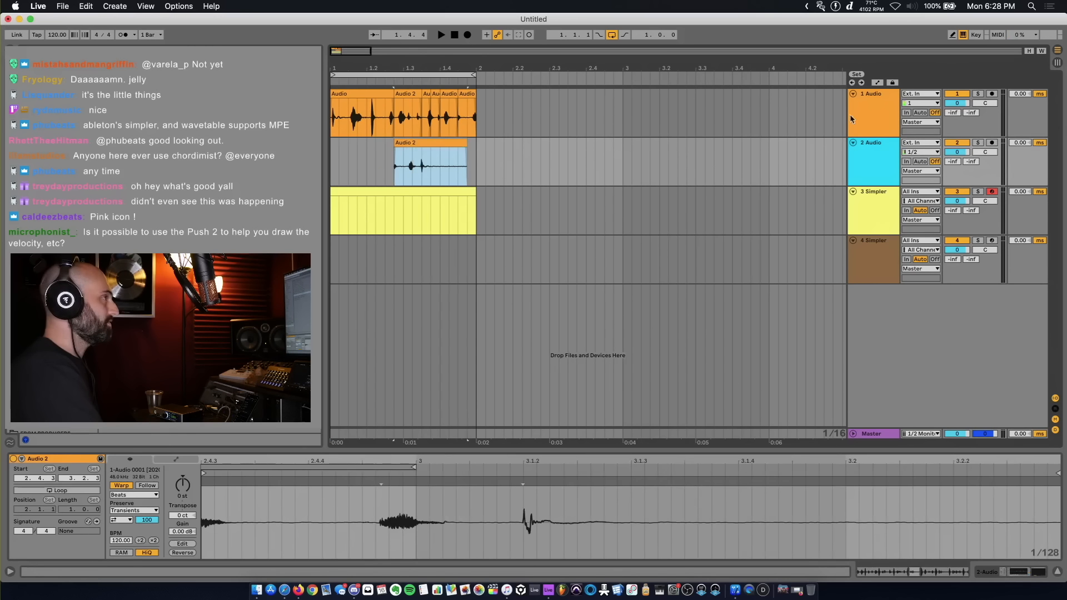
Step: Link the tracks 1 Audio, 2 Audio and 3 Simpler so they are edited together
{"action": "left_click", "coordinate": [879, 115]}
{"action": "left_click", "coordinate": [888, 207], "text": "shift"}
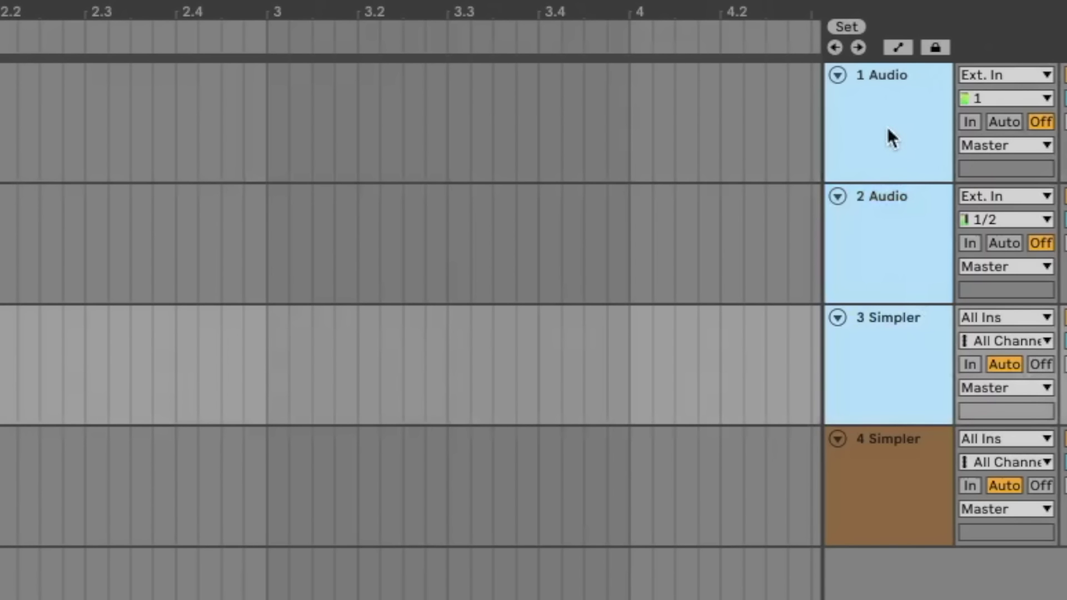
{"action": "right_click", "coordinate": [888, 136]}
{"action": "left_click", "coordinate": [956, 389]}
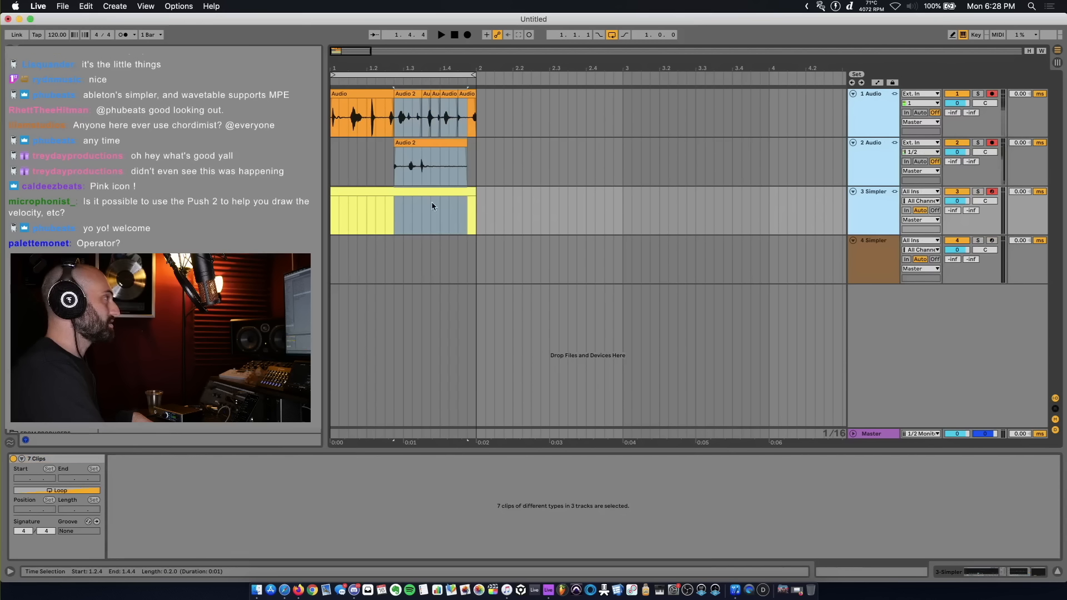
Step: Edit the clips on the three linked tracks together, cutting out sections and adjusting the pieces around beat 1.4
{"action": "left_click_drag", "start_coordinate": [357, 100], "coordinate": [425, 208]}
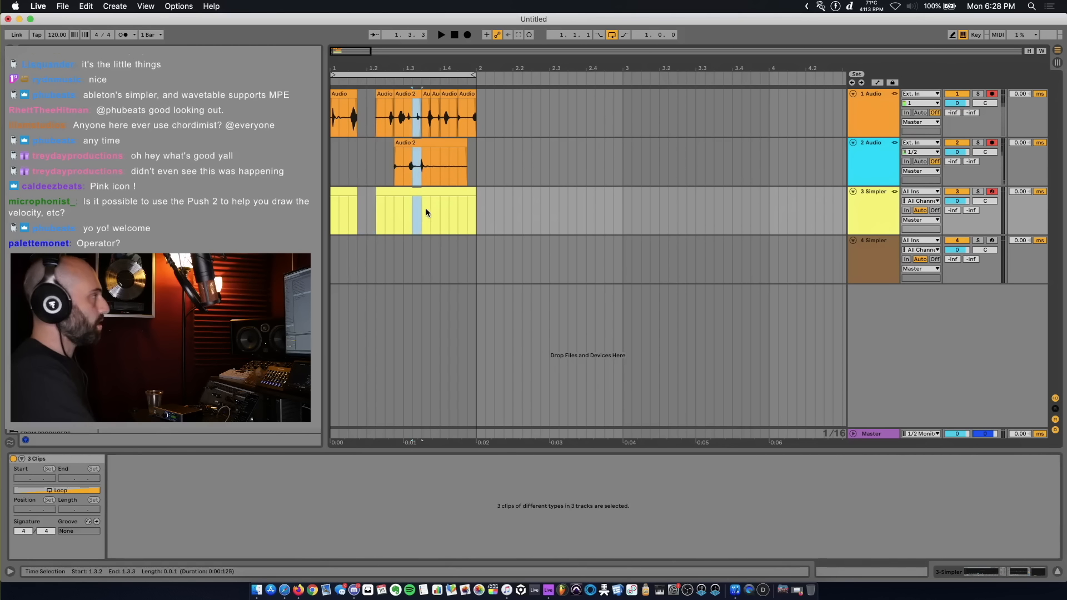
{"action": "left_click", "coordinate": [406, 124]}
{"action": "key", "text": "plus"}
{"action": "key", "text": "plus"}
{"action": "left_click_drag", "start_coordinate": [438, 104], "coordinate": [426, 104]}
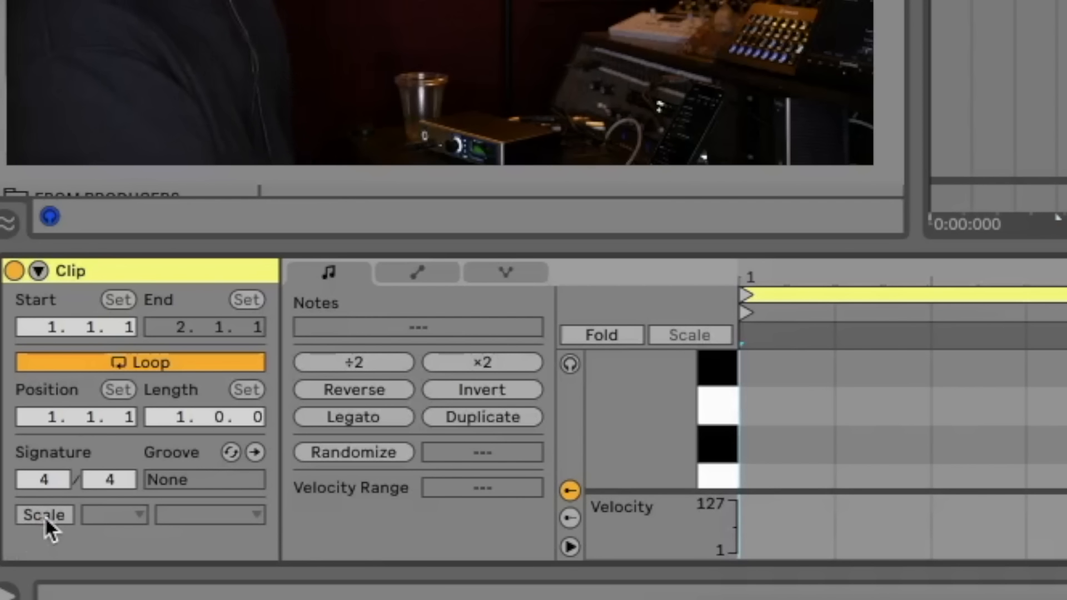
Step: Turn on the scale for the first Simpler MIDI clip and set it to A Minor
{"action": "left_click", "coordinate": [23, 542]}
{"action": "left_click", "coordinate": [81, 544]}
{"action": "left_click", "coordinate": [81, 544]}
{"action": "left_click", "coordinate": [55, 544]}
{"action": "left_click", "coordinate": [45, 518]}
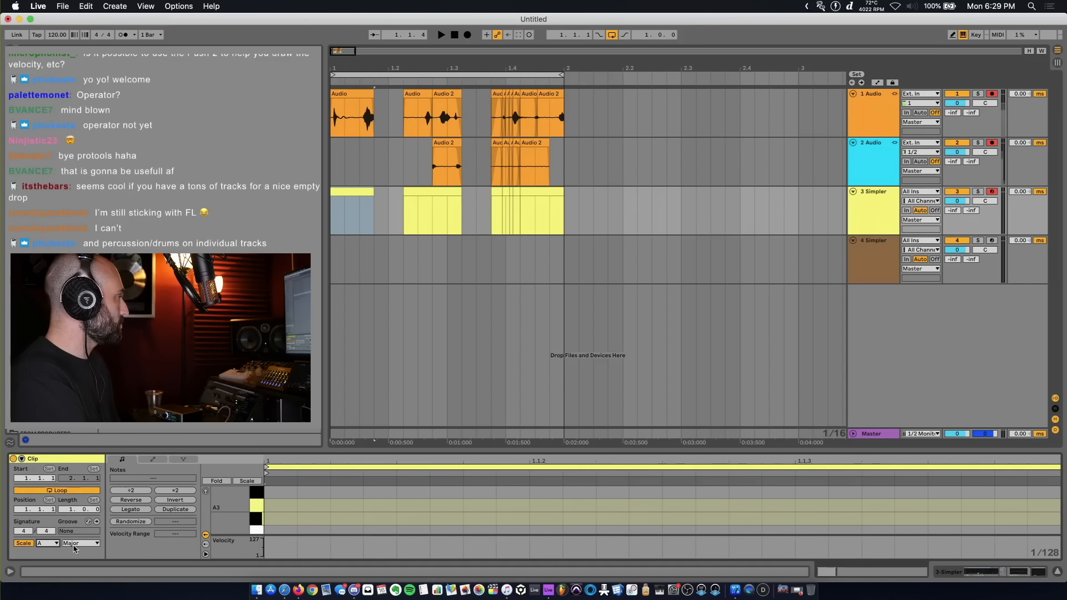
{"action": "left_click", "coordinate": [75, 544]}
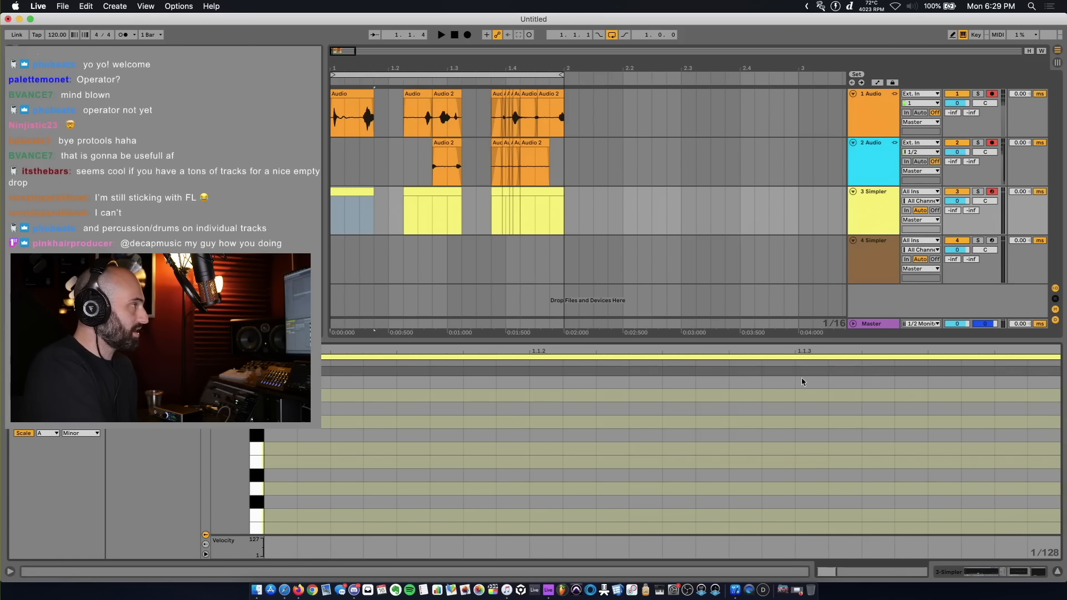
Step: Limit the note editor to the scale's pitches and draw short notes C3, G3, E3, B2, F3 and C3
{"action": "key", "text": "f"}
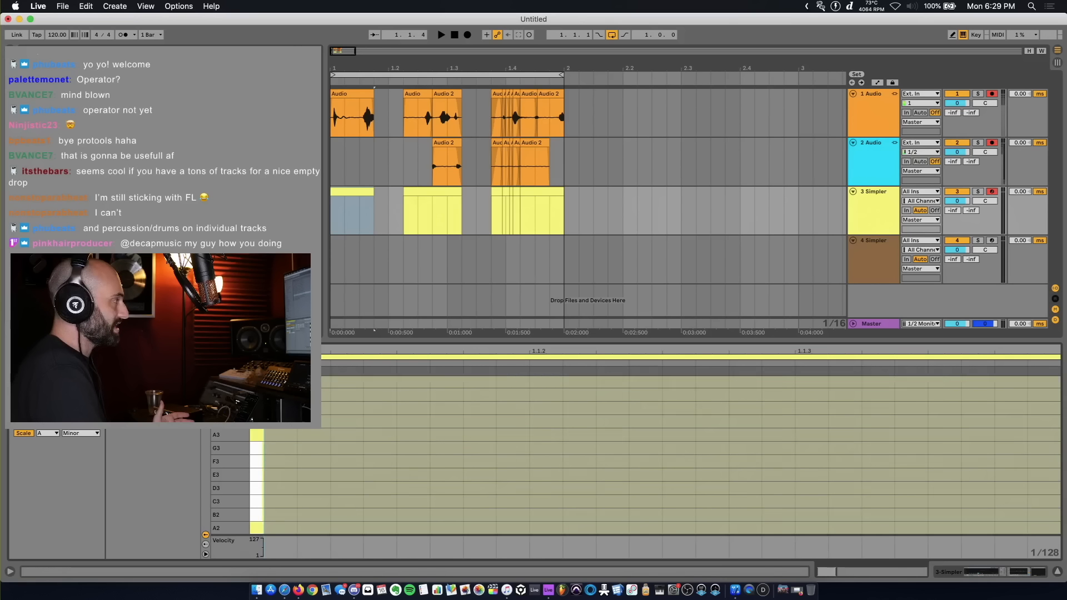
{"action": "left_click", "coordinate": [277, 501]}
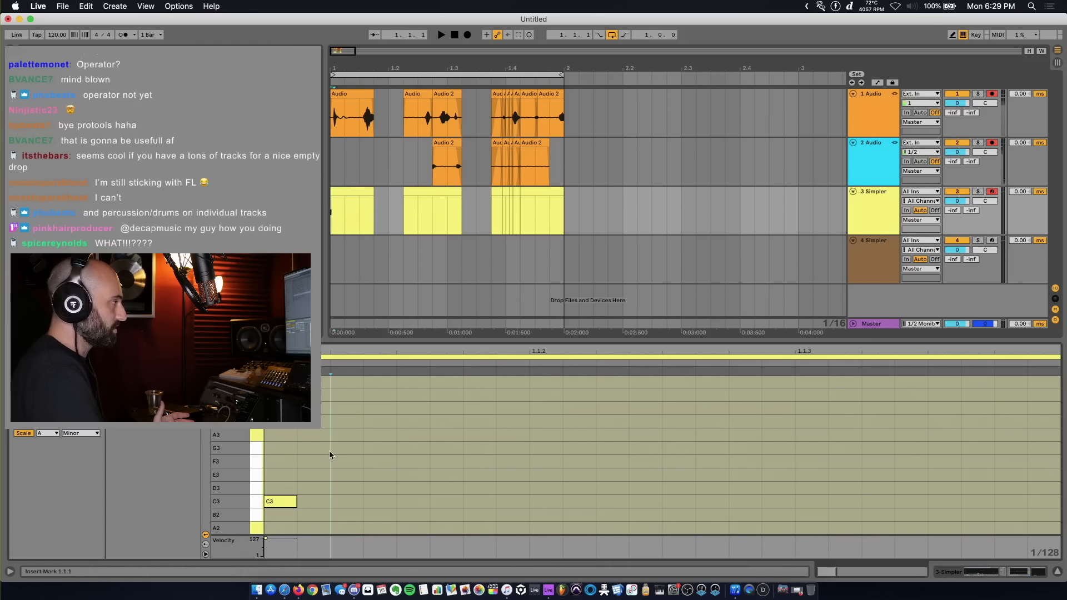
{"action": "left_click", "coordinate": [327, 448]}
{"action": "left_click", "coordinate": [345, 475]}
{"action": "left_click", "coordinate": [380, 514]}
{"action": "left_click", "coordinate": [447, 462]}
{"action": "left_click", "coordinate": [479, 501]}
Step: Fold the note editor to only the used pitches, and return to showing all pitches of the scale
{"action": "key", "text": "f"}
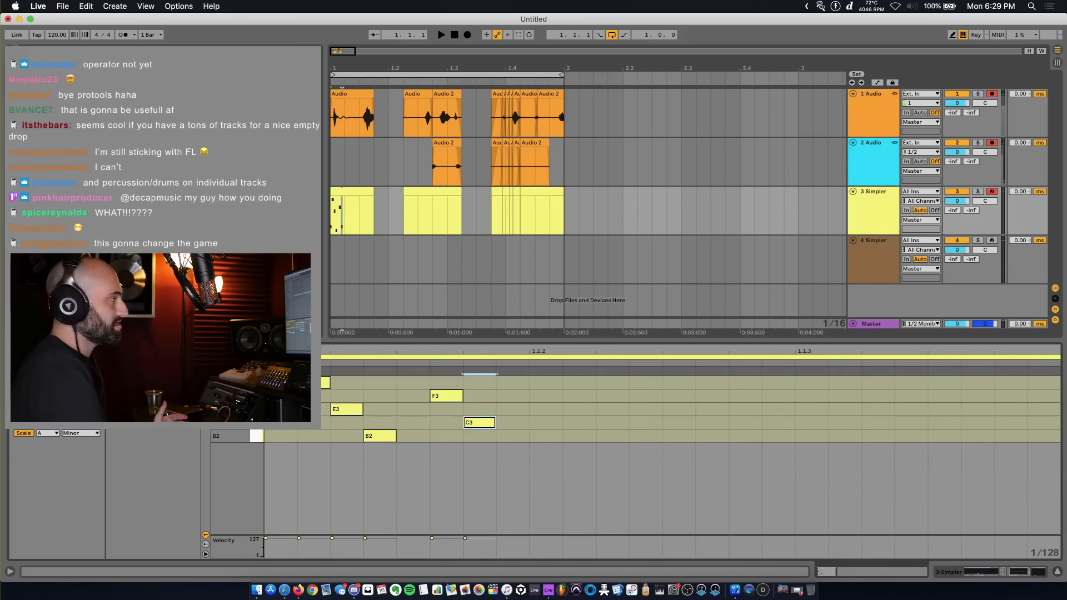
{"action": "key", "text": "f"}
{"action": "key", "text": "g"}
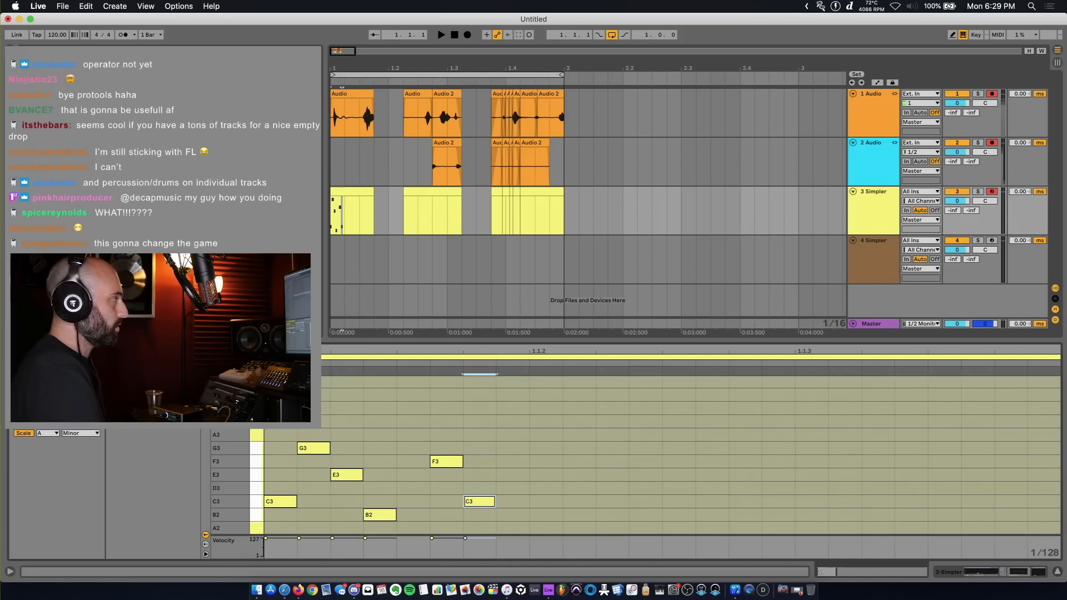
Step: Duplicate the 3 Simpler track with its MIDI clips and colour the copy blue-violet
{"action": "key", "text": "g"}
{"action": "key", "text": "f"}
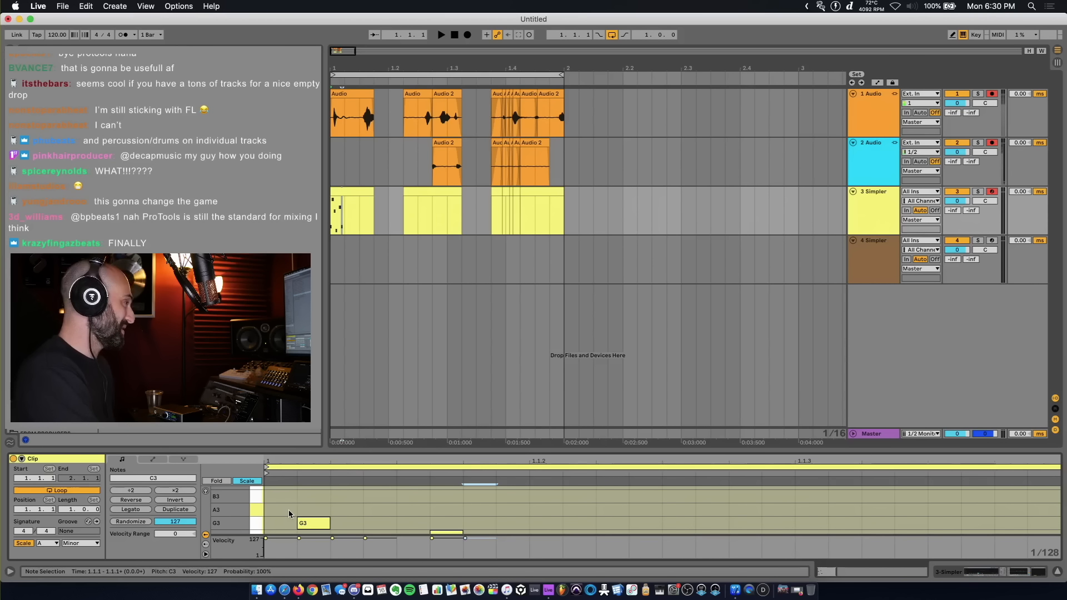
{"action": "left_click", "coordinate": [872, 216]}
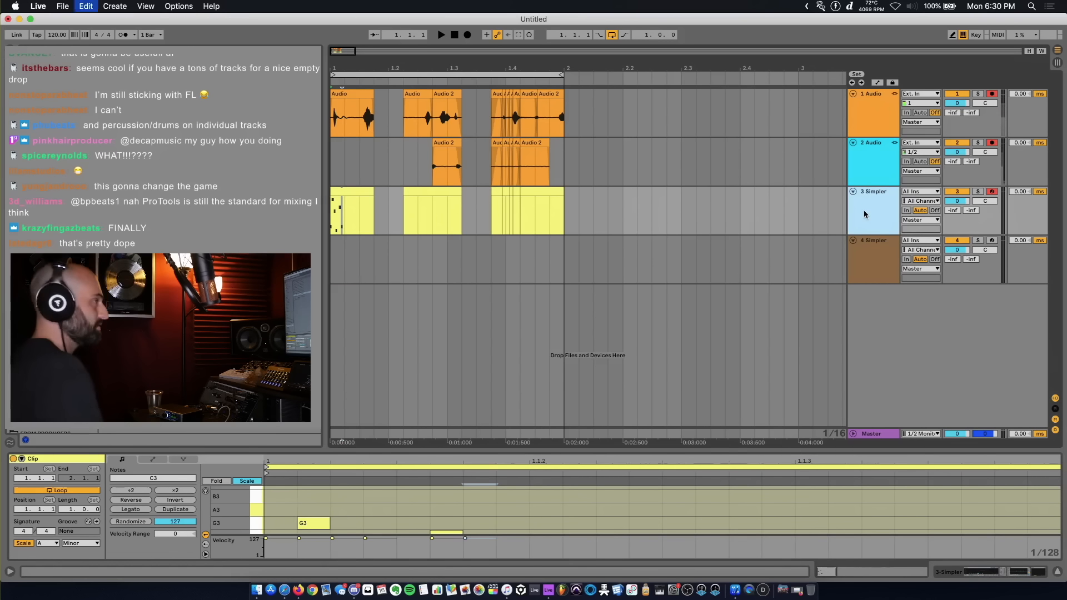
{"action": "key", "text": "super+d"}
{"action": "right_click", "coordinate": [869, 262]}
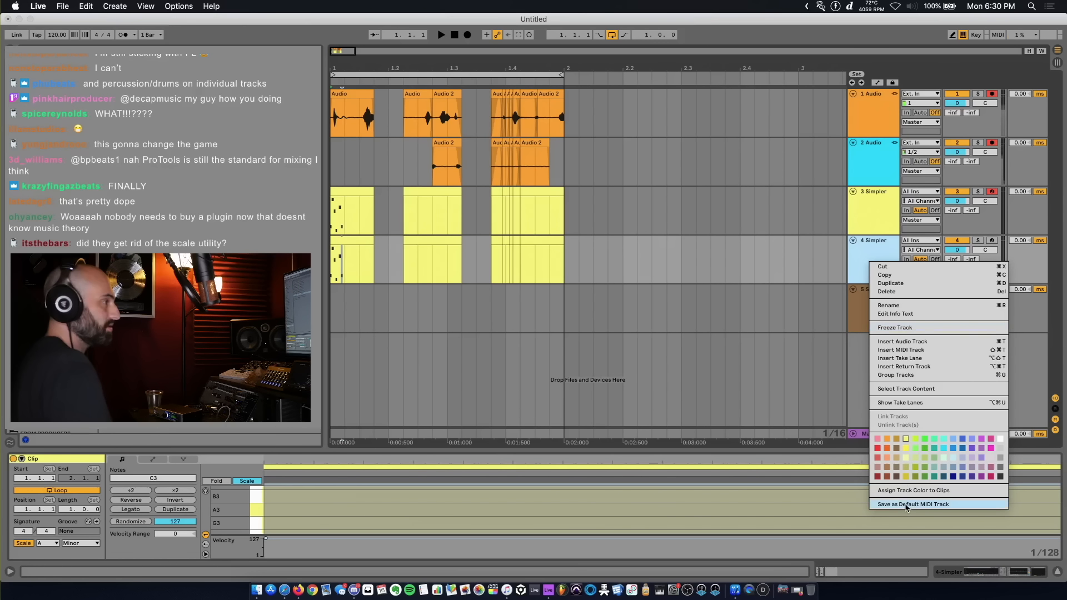
Step: Delete everything from 1.1.2 onward on both Simpler tracks and show their two remaining MIDI clips together in the note editor
{"action": "left_click_drag", "start_coordinate": [344, 212], "coordinate": [605, 260]}
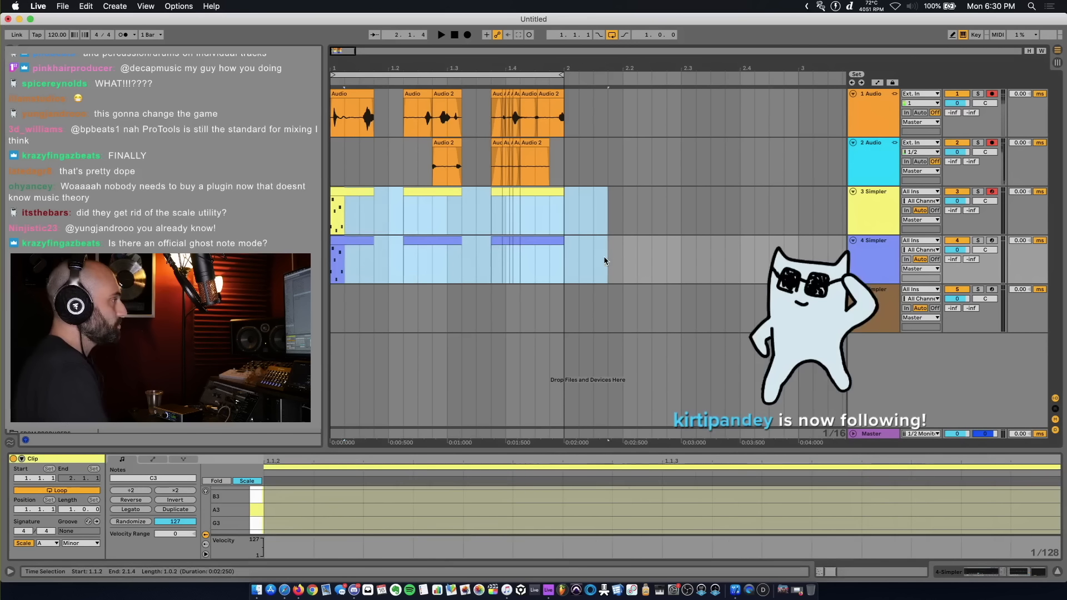
{"action": "key", "text": "Delete"}
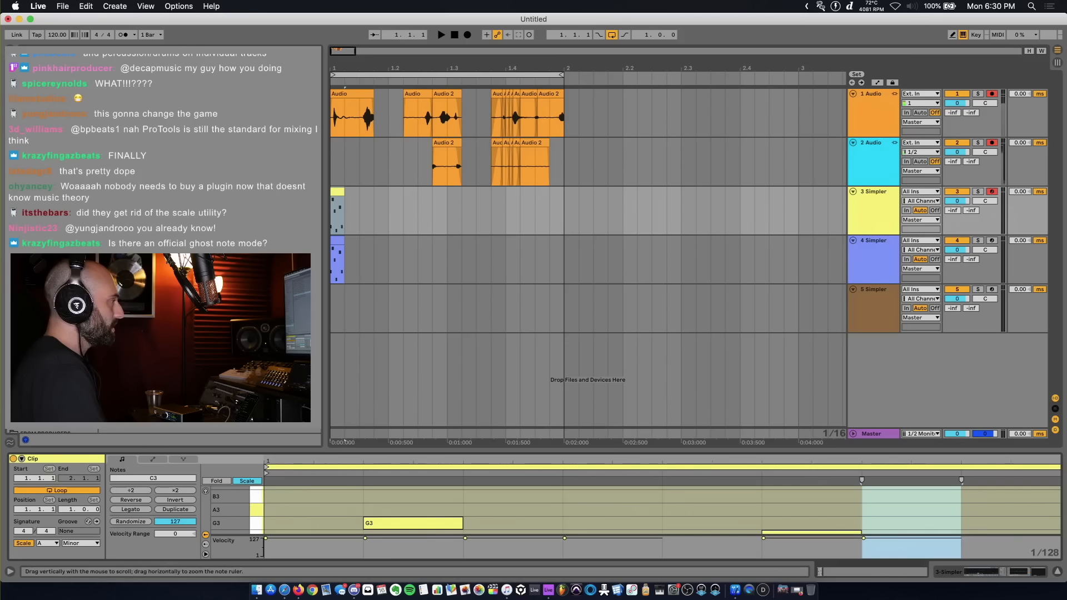
{"action": "left_click_drag", "start_coordinate": [229, 515], "coordinate": [211, 512]}
{"action": "left_click", "coordinate": [338, 191]}
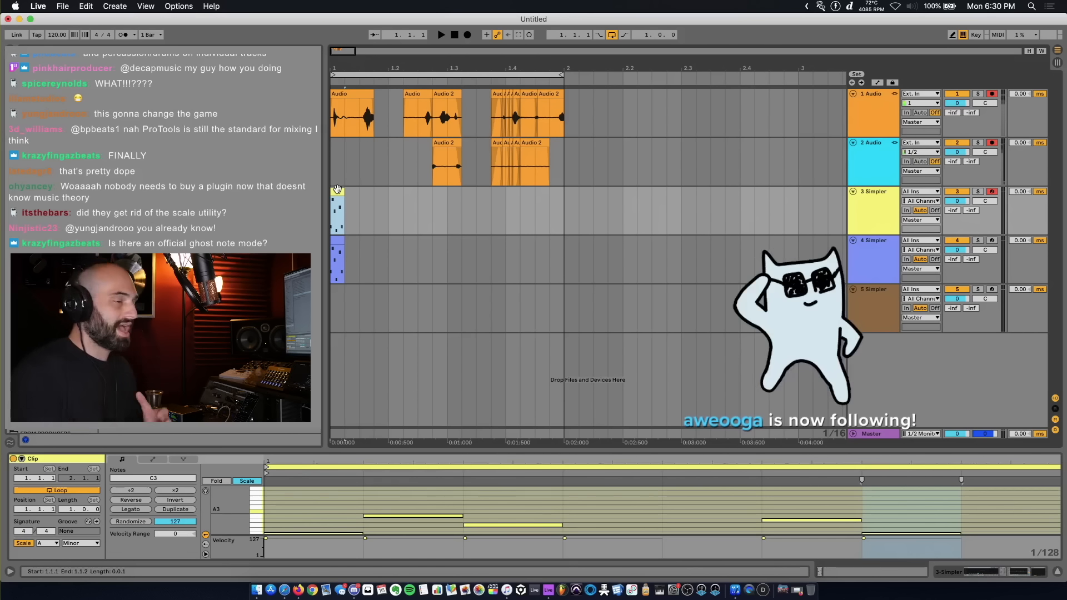
{"action": "left_click", "coordinate": [335, 241], "text": "shift"}
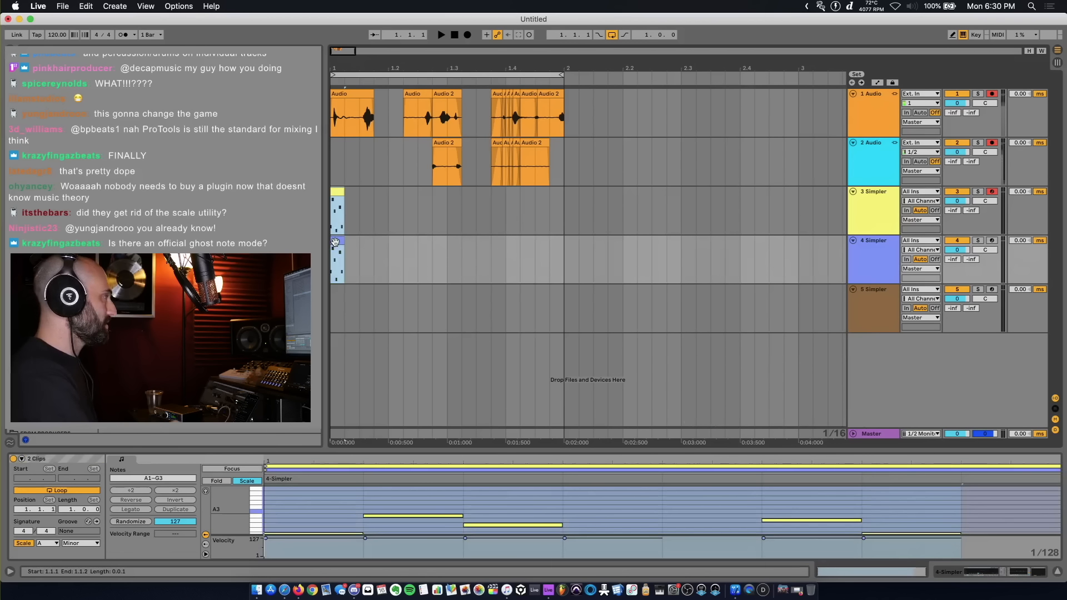
Step: Switch Focus mode on and off to compare editing only the 4 Simpler clip with editing both clips together
{"action": "left_click", "coordinate": [410, 502]}
{"action": "scroll", "coordinate": [410, 502], "scroll_direction": "down", "scroll_amount": 3}
{"action": "left_click", "coordinate": [246, 470]}
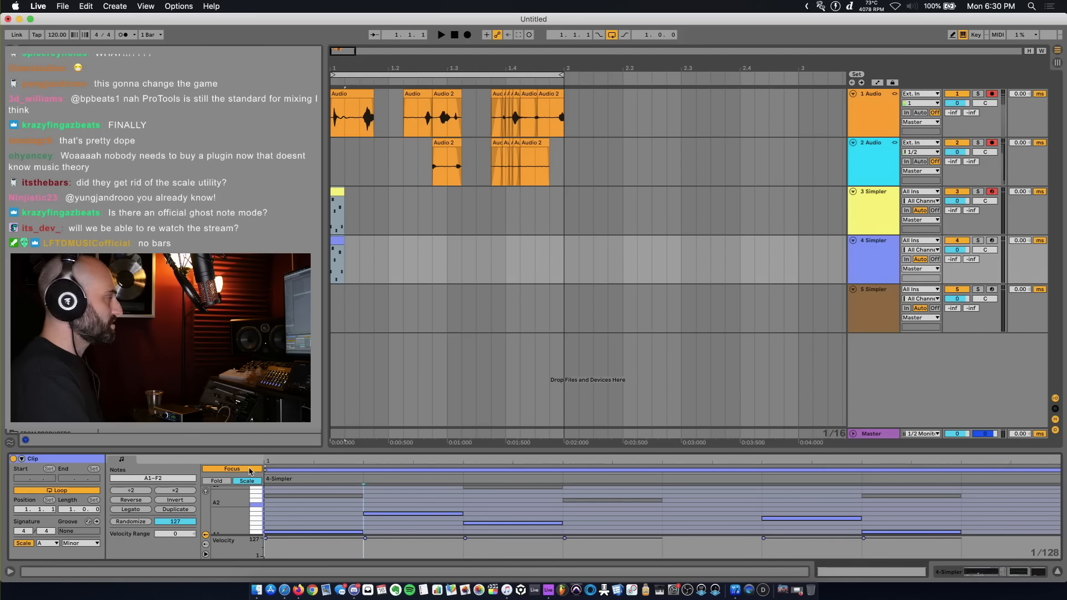
{"action": "left_click", "coordinate": [246, 470]}
{"action": "left_click", "coordinate": [246, 470]}
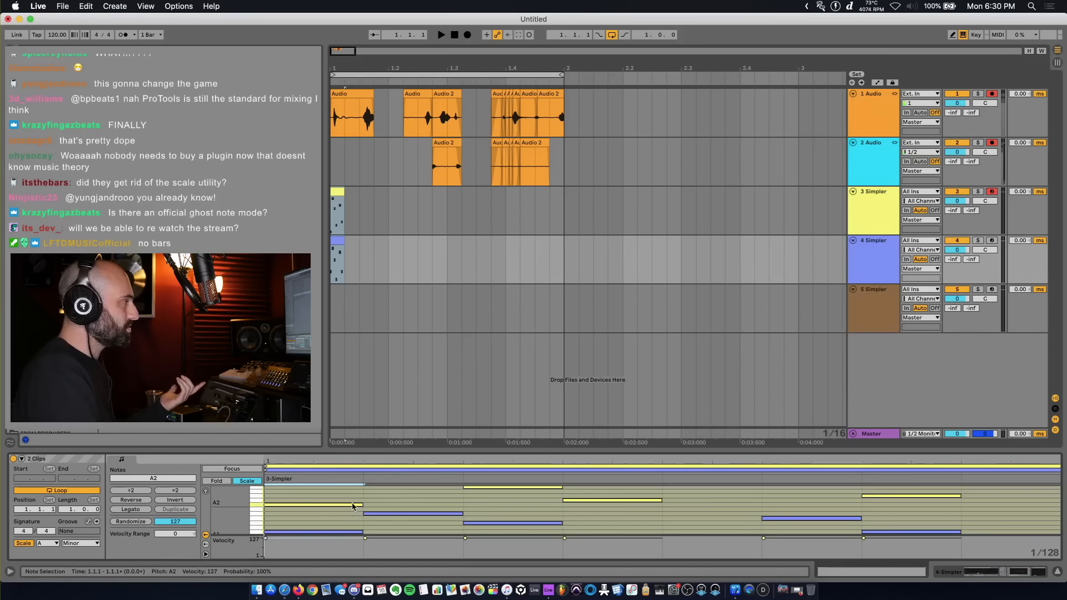
Step: Edit notes of both Simpler clips in the shared note editor, raising the second 4 Simpler note to B2
{"action": "left_click", "coordinate": [352, 504]}
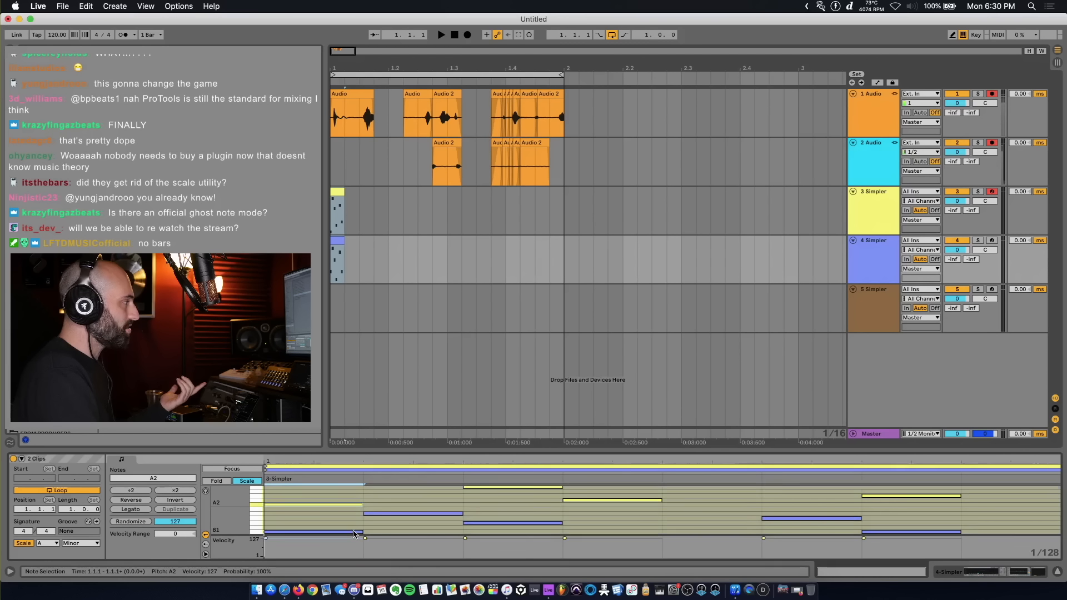
{"action": "left_click_drag", "start_coordinate": [353, 532], "coordinate": [394, 501]}
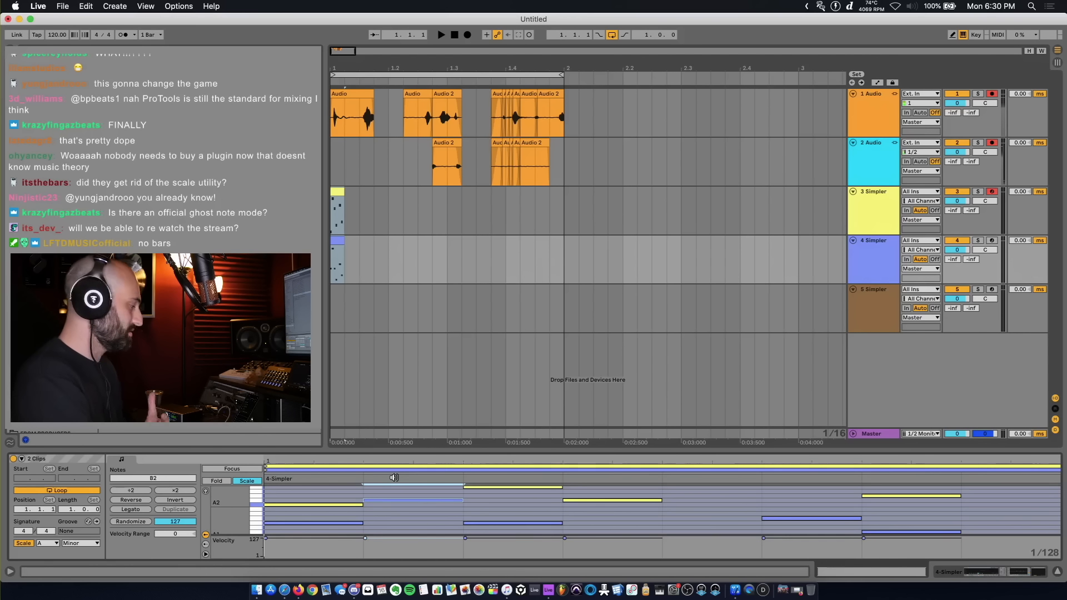
{"action": "left_click", "coordinate": [520, 498]}
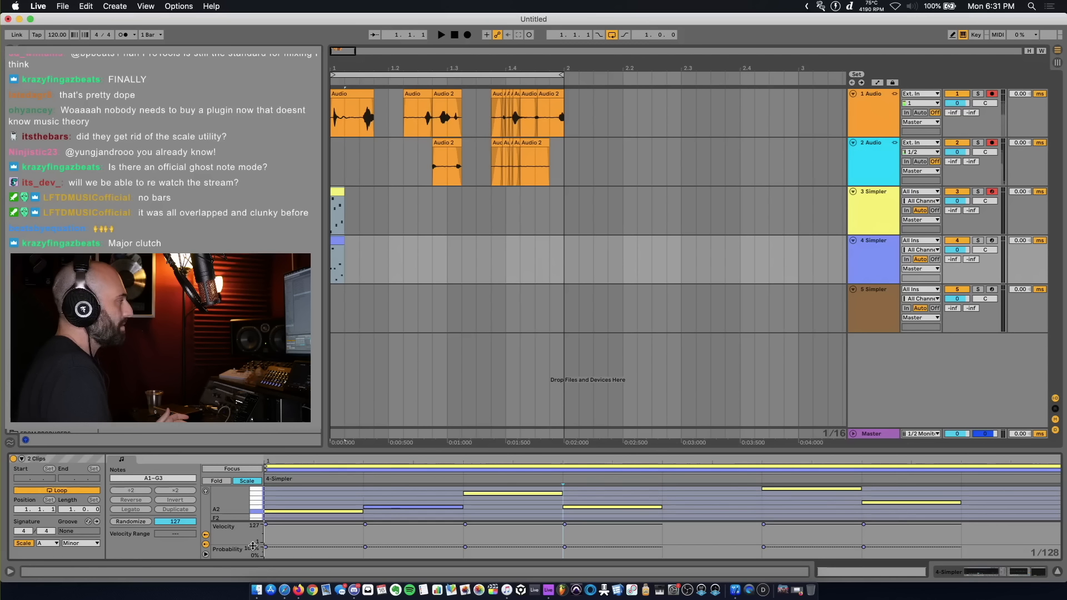
Step: Enlarge the probability lane and lower the first two 4 Simpler notes to about 50%, with the D2 note at 52%
{"action": "left_click_drag", "start_coordinate": [258, 544], "coordinate": [255, 532]}
{"action": "left_click_drag", "start_coordinate": [265, 534], "coordinate": [266, 541]}
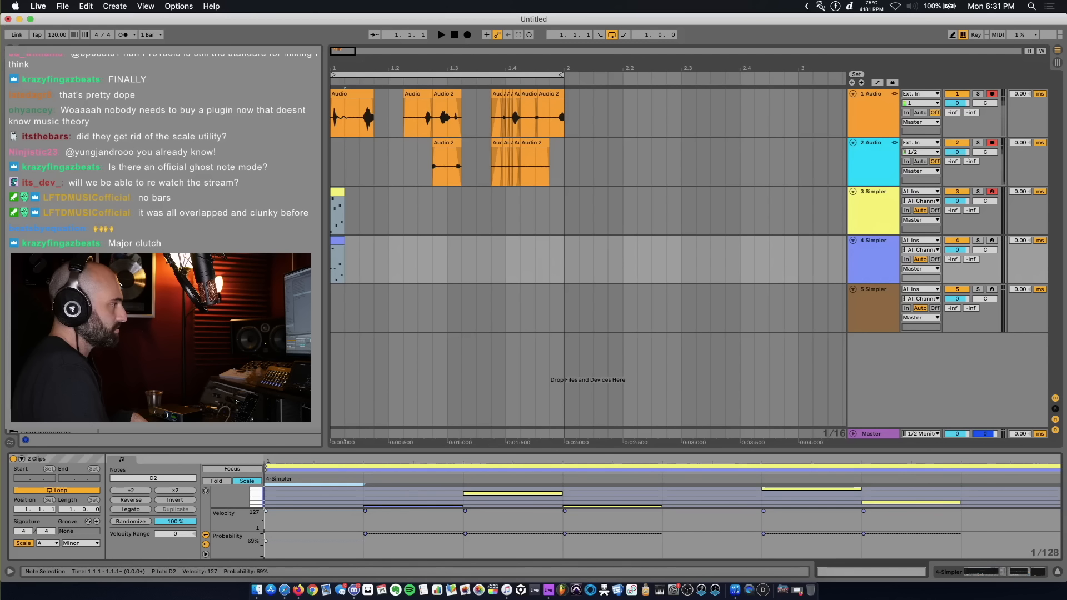
{"action": "left_click_drag", "start_coordinate": [365, 533], "coordinate": [365, 538]}
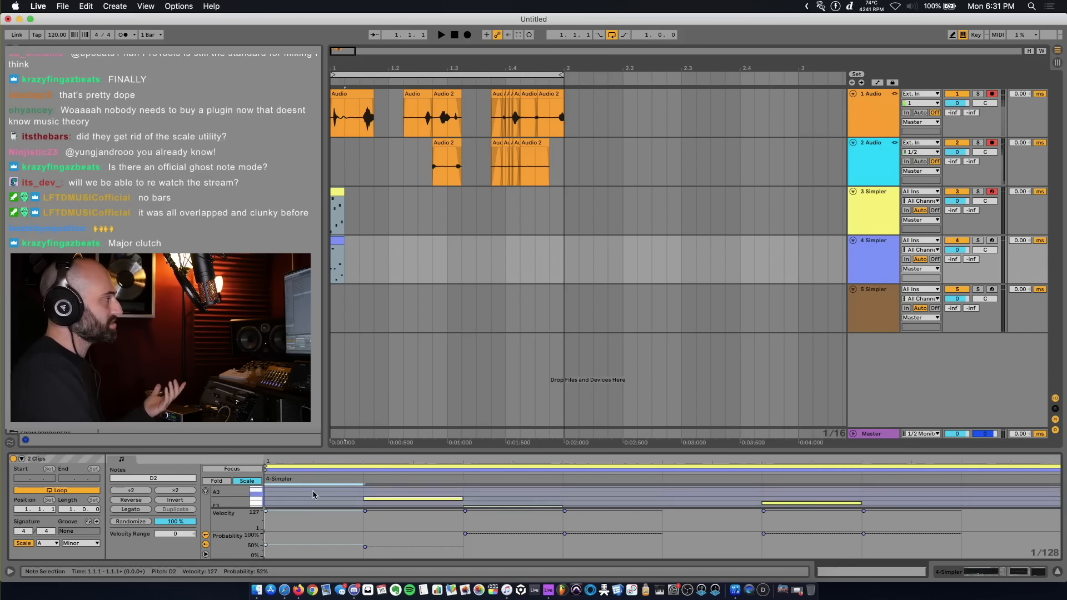
Step: Give the second 3 Simpler note, G3, a velocity range of -57 in the velocity lane
{"action": "scroll", "coordinate": [314, 494], "scroll_direction": "up", "scroll_amount": 3}
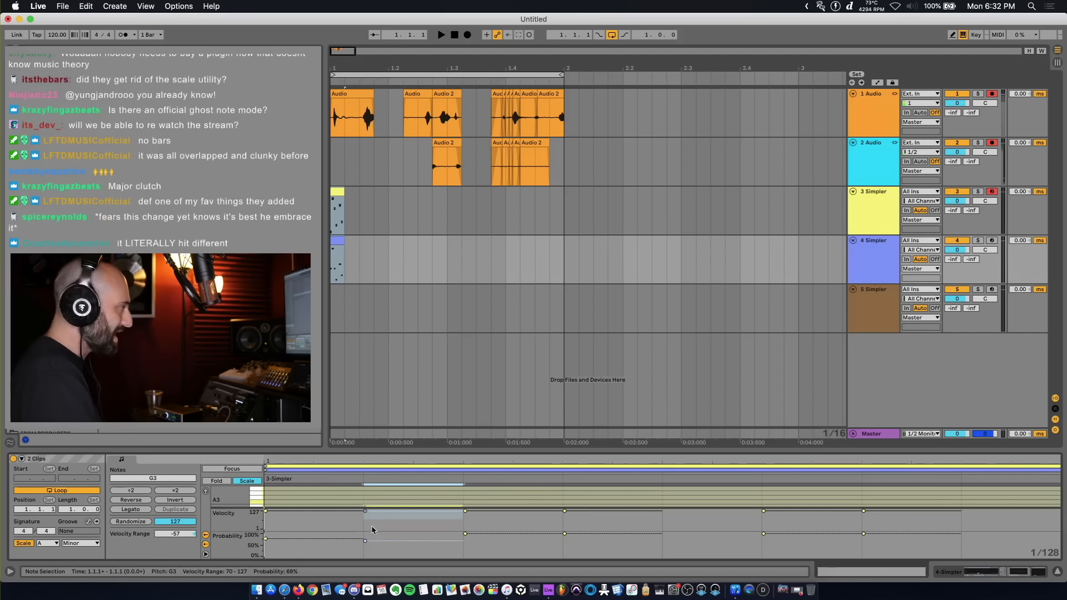
{"action": "left_click", "coordinate": [370, 523]}
{"action": "mouse_move", "coordinate": [365, 511]}
{"action": "left_mouse_down"}
{"action": "mouse_move", "coordinate": [365, 523]}
{"action": "mouse_move", "coordinate": [404, 522]}
{"action": "left_mouse_up"}
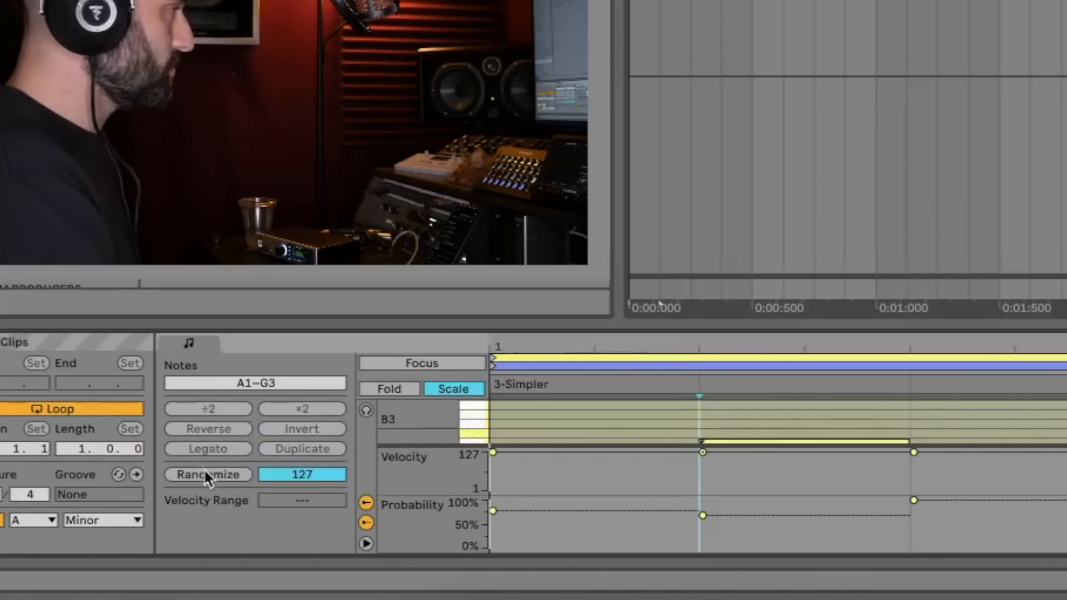
Step: Reduce the randomize amount to 49 and randomize the note velocities of the 3 Simpler clip several times
{"action": "left_click_drag", "start_coordinate": [305, 474], "coordinate": [305, 503]}
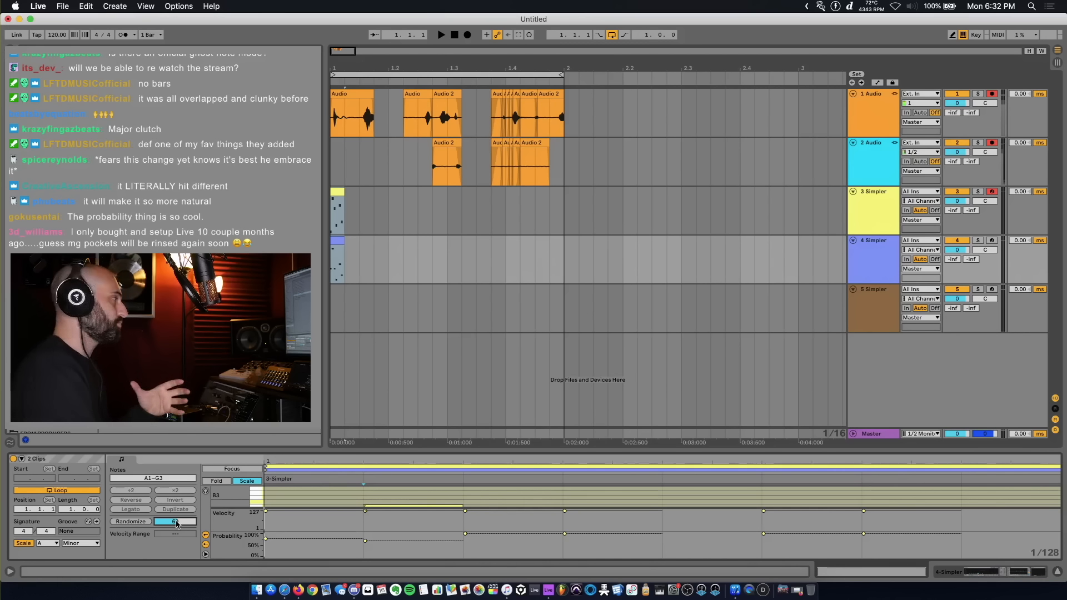
{"action": "left_click_drag", "start_coordinate": [177, 524], "coordinate": [176, 526]}
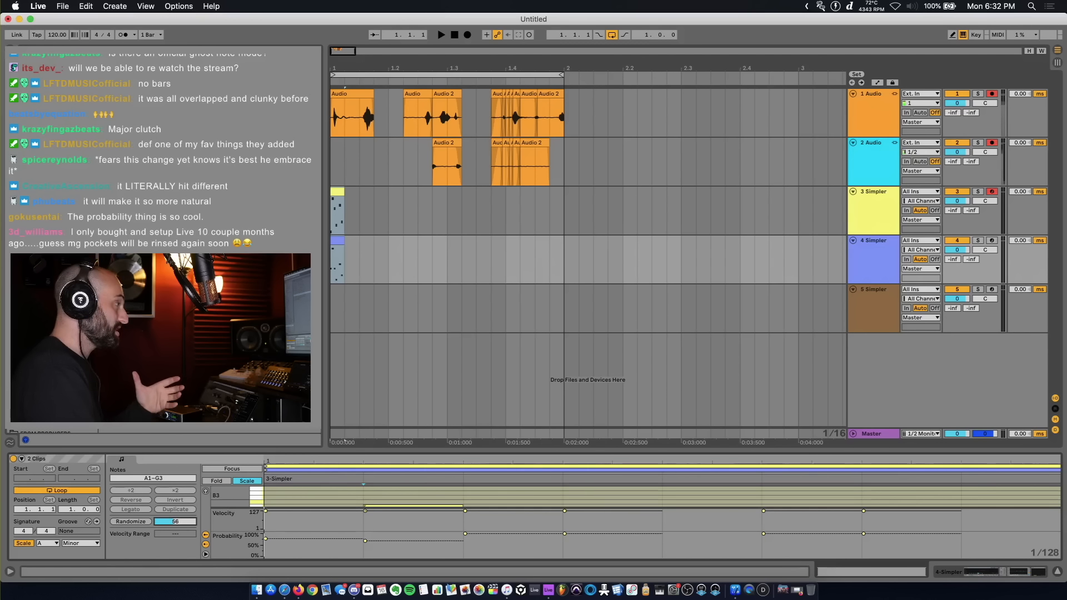
{"action": "left_click", "coordinate": [138, 523]}
{"action": "left_click", "coordinate": [138, 524]}
{"action": "left_click", "coordinate": [138, 523]}
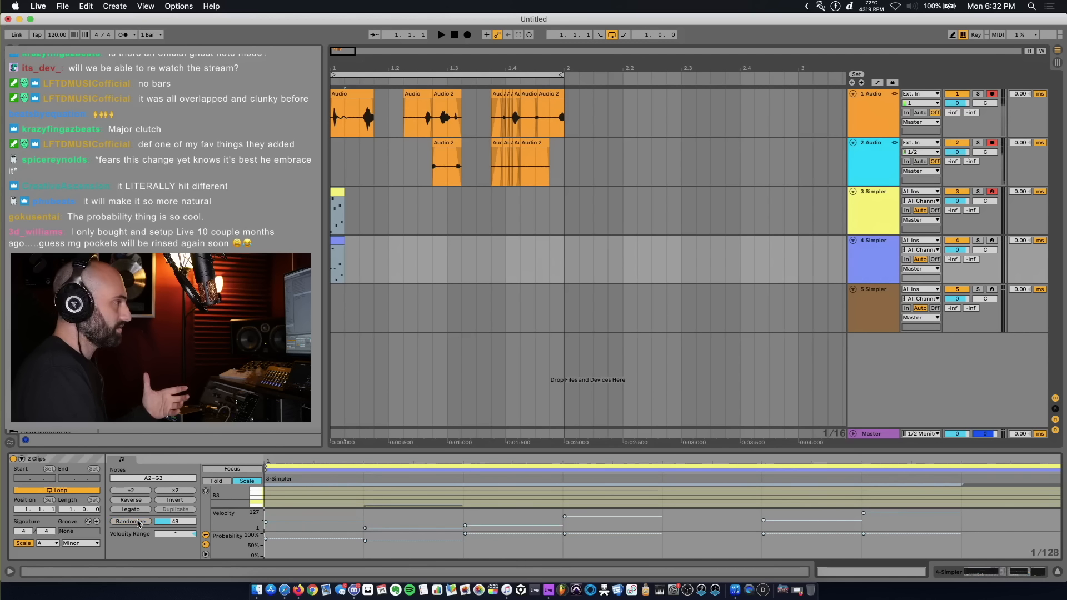
{"action": "left_click", "coordinate": [138, 523]}
{"action": "left_click", "coordinate": [139, 524]}
{"action": "left_click", "coordinate": [138, 523]}
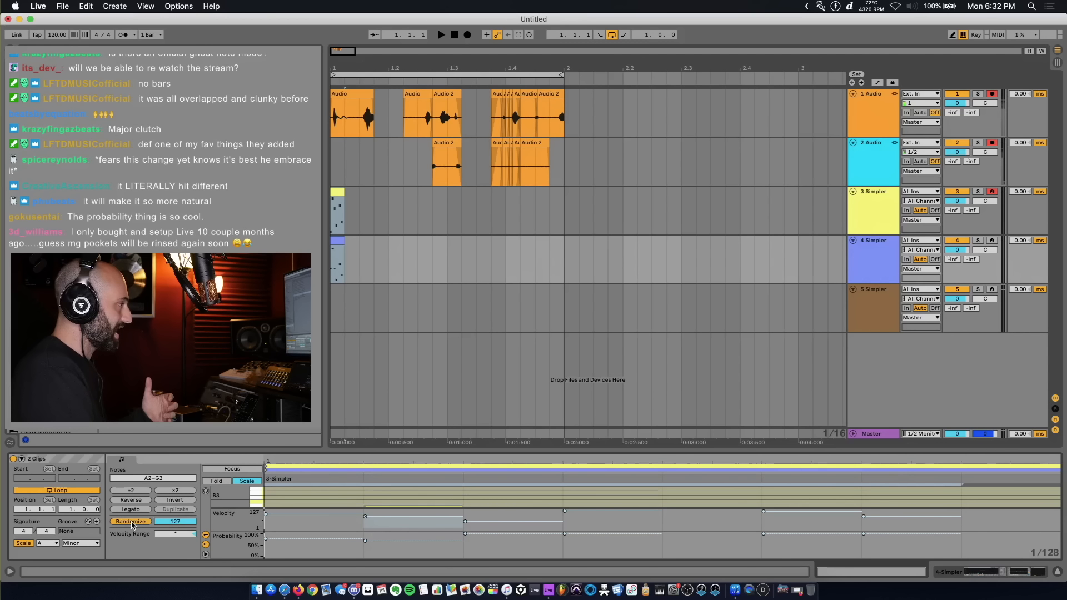
Step: Randomize the note velocities repeatedly with the amount at 127, and adjust the velocity range of the selected notes
{"action": "left_click", "coordinate": [132, 525]}
{"action": "left_click", "coordinate": [133, 525]}
{"action": "left_click", "coordinate": [132, 525]}
{"action": "left_click", "coordinate": [132, 525]}
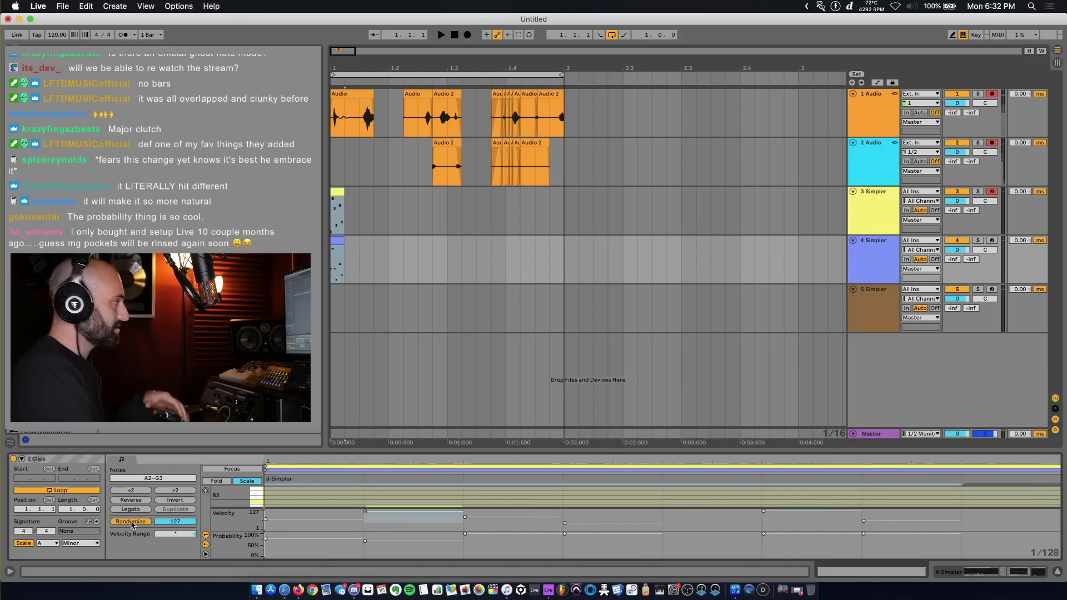
{"action": "left_click", "coordinate": [132, 524]}
{"action": "left_click", "coordinate": [134, 524]}
{"action": "left_click", "coordinate": [133, 524]}
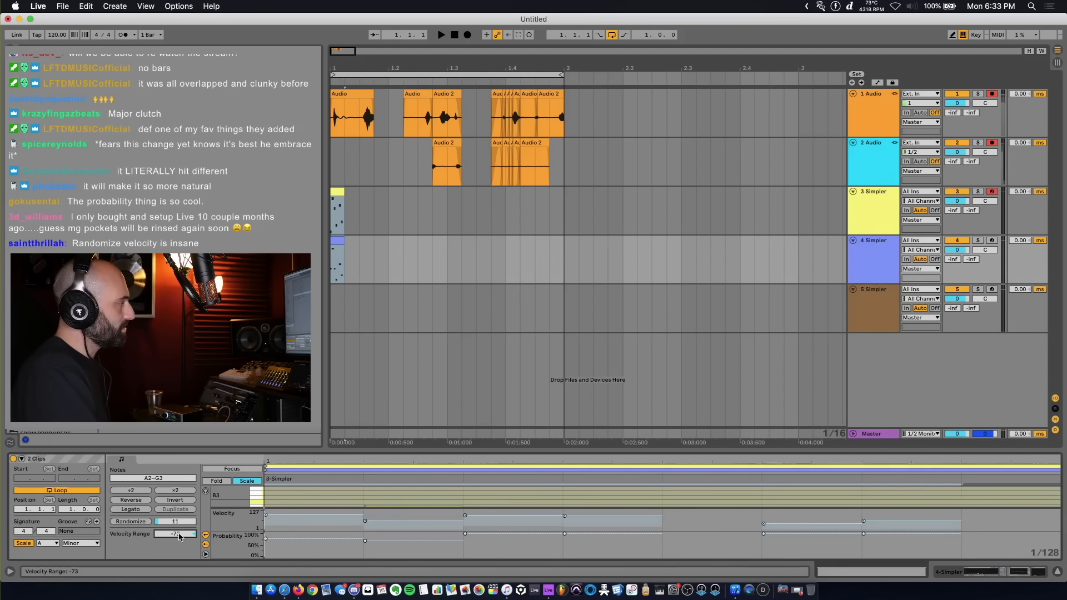
{"action": "left_click_drag", "start_coordinate": [180, 537], "coordinate": [180, 502]}
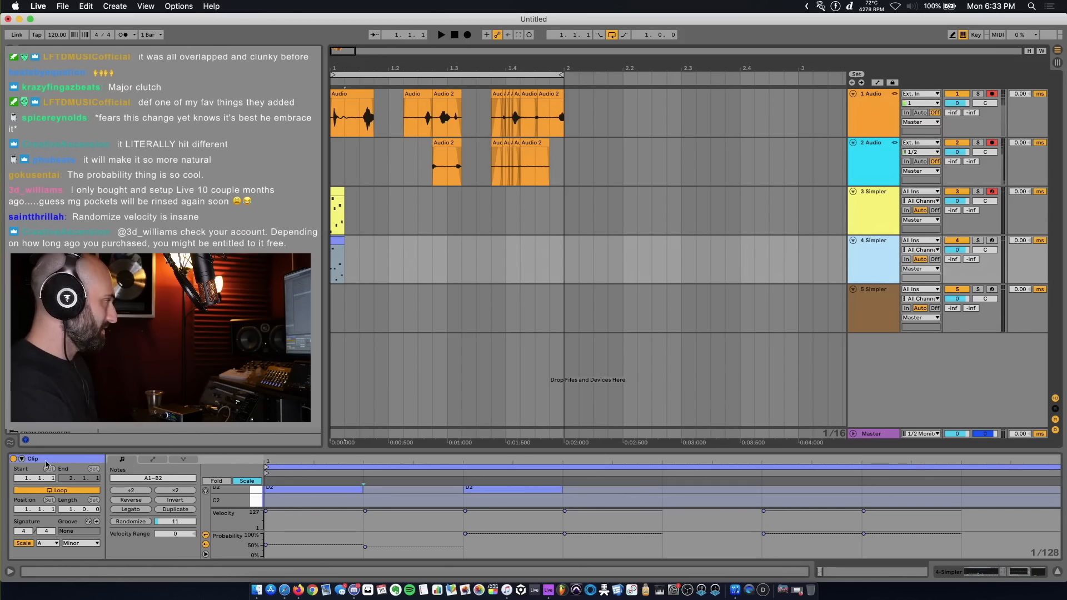
Step: Collapse the 4 Simpler clip's main properties and examine the clip view of the first audio clip
{"action": "left_click", "coordinate": [22, 459]}
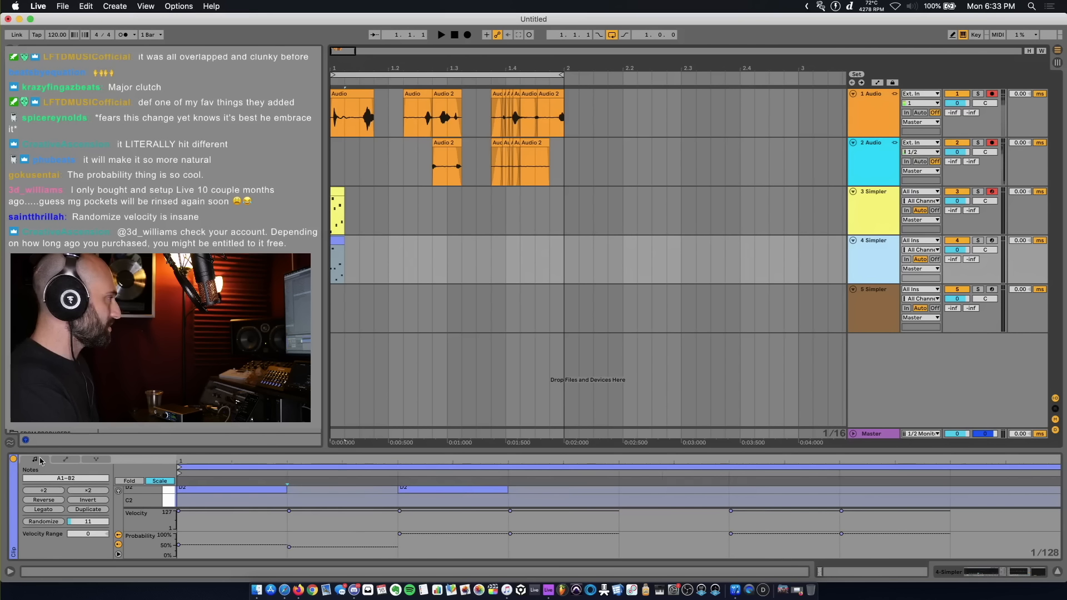
{"action": "left_click", "coordinate": [355, 93]}
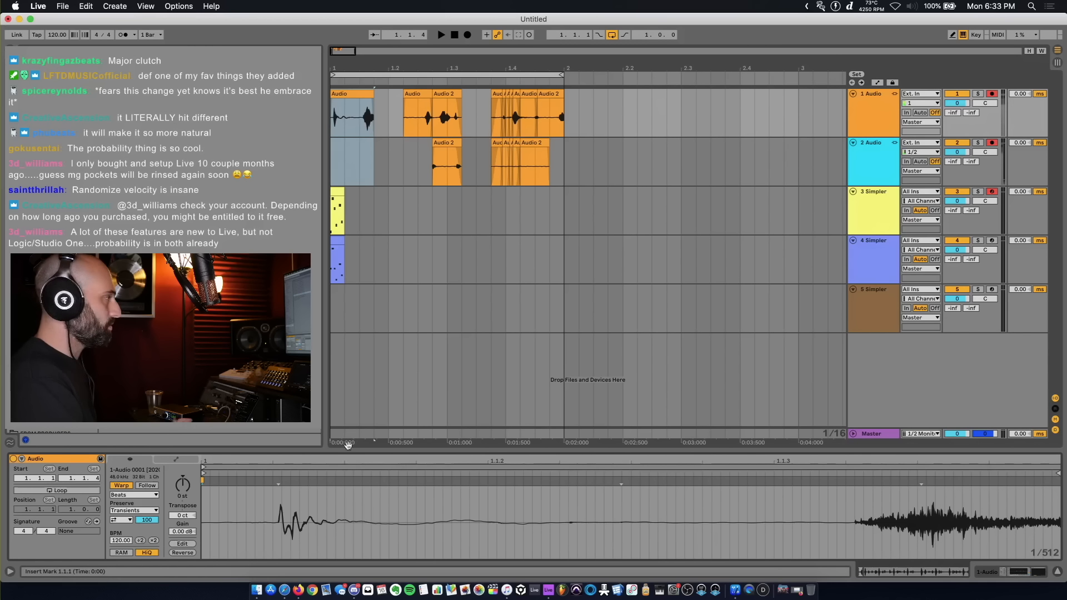
{"action": "double_click", "coordinate": [67, 461]}
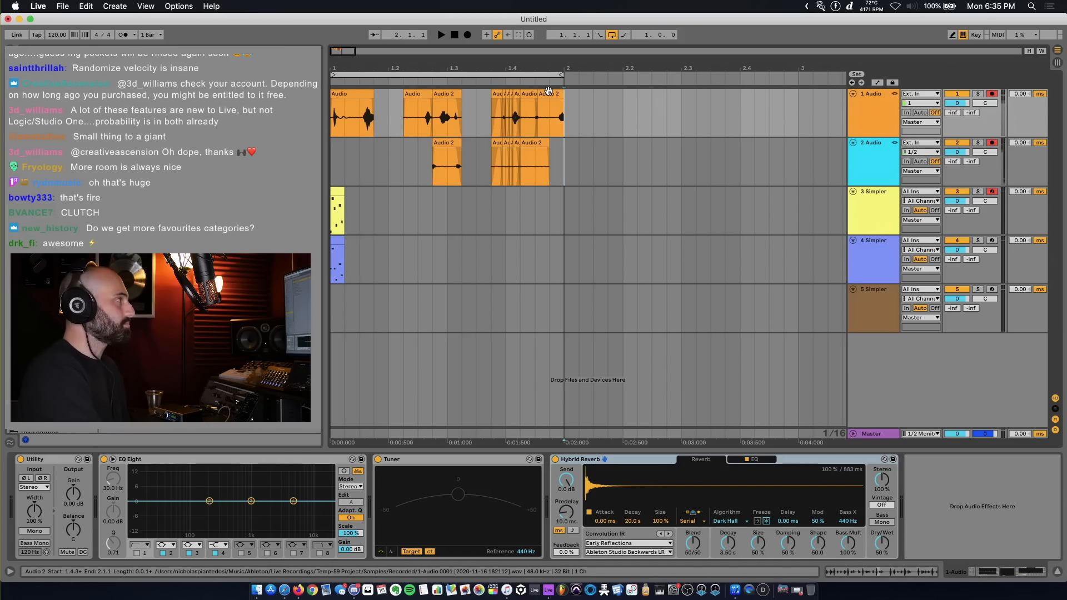
Step: Extend the arrangement loop length to 1.2.1 and play the audio from 1.4.4 through the Hybrid Reverb
{"action": "left_click_drag", "start_coordinate": [562, 75], "coordinate": [694, 75]}
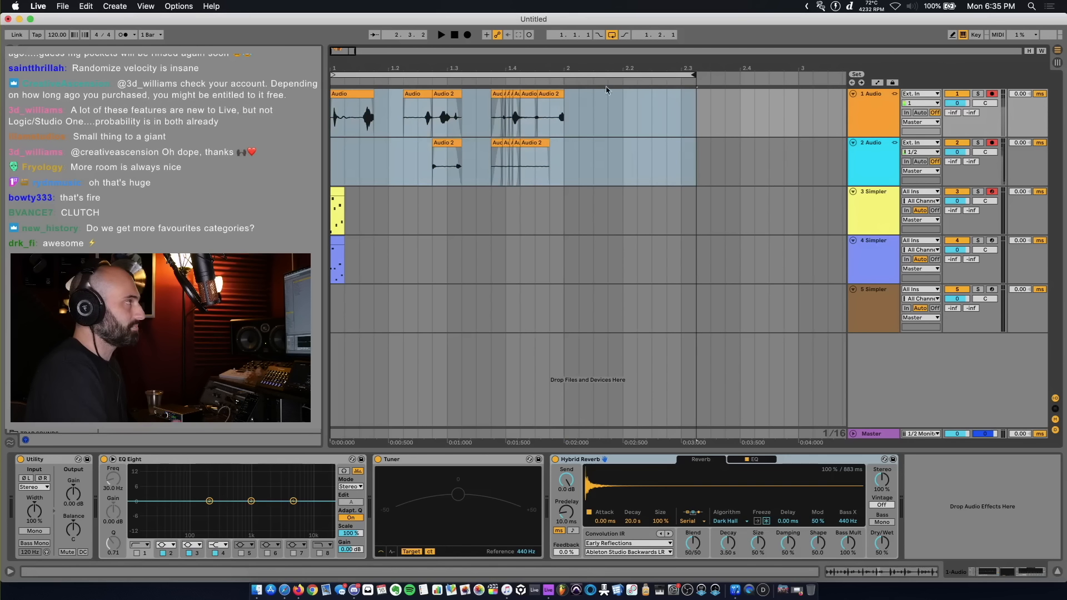
{"action": "left_click", "coordinate": [550, 126]}
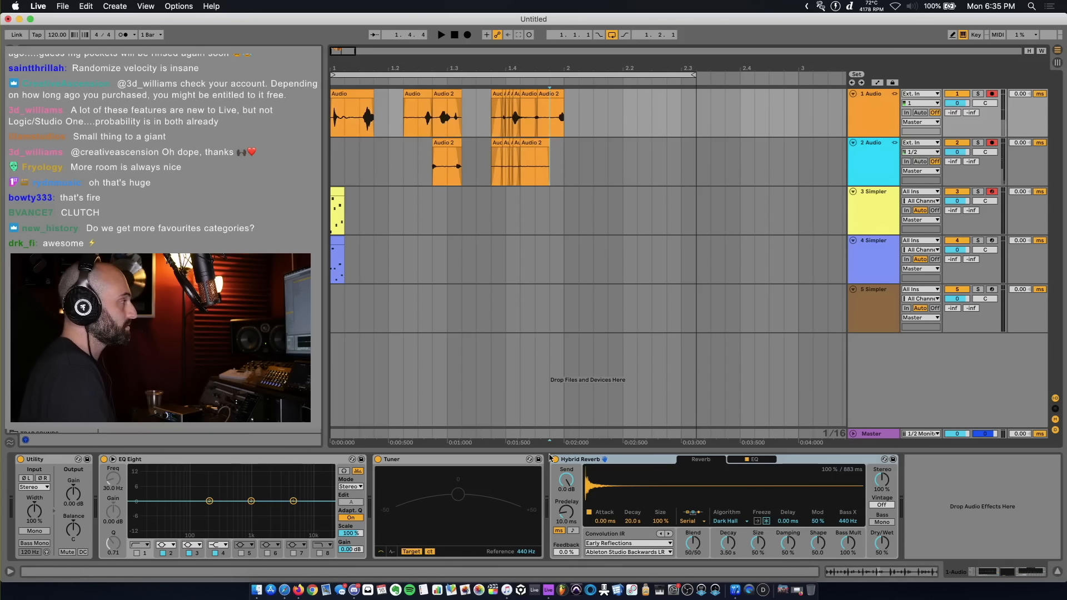
{"action": "key", "text": "space"}
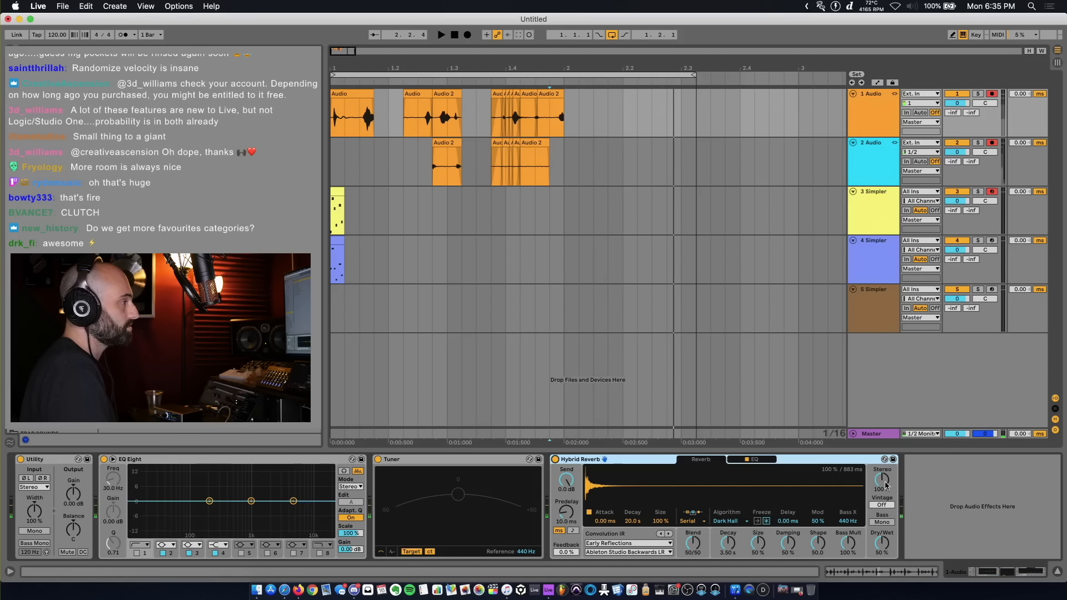
Step: Examine the Hybrid Reverb's EQ and reverb settings, and replace the device with Redux on the first audio track
{"action": "left_click", "coordinate": [754, 459]}
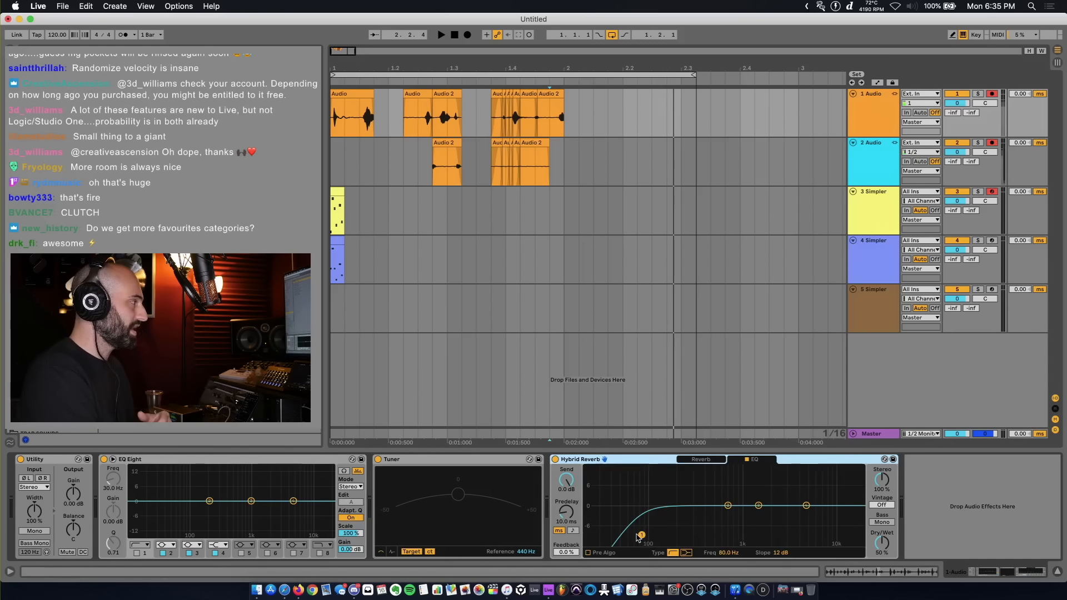
{"action": "left_click", "coordinate": [701, 459]}
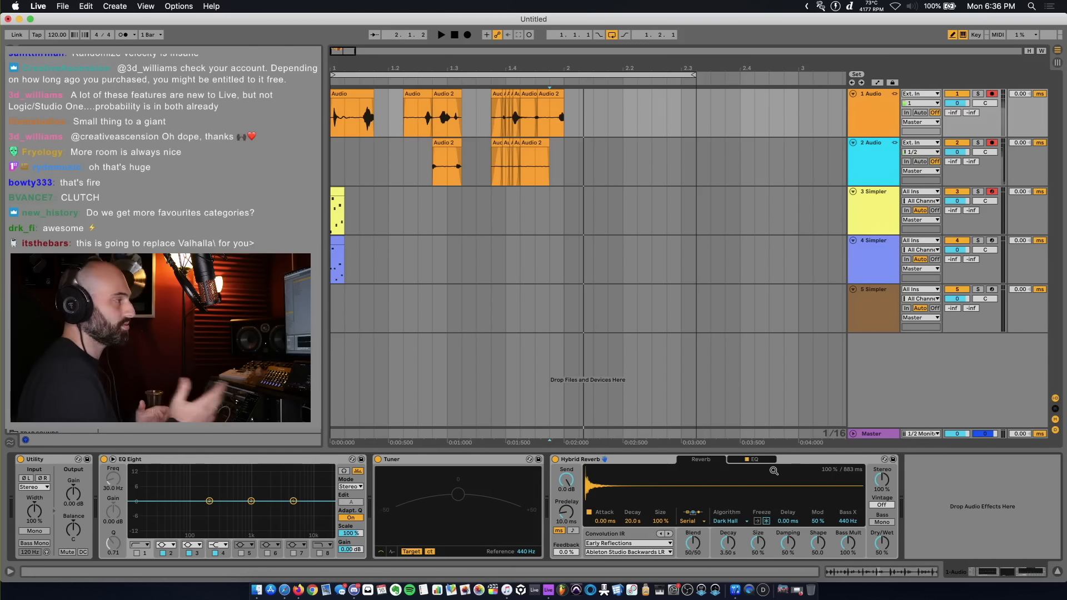
{"action": "left_click", "coordinate": [790, 469]}
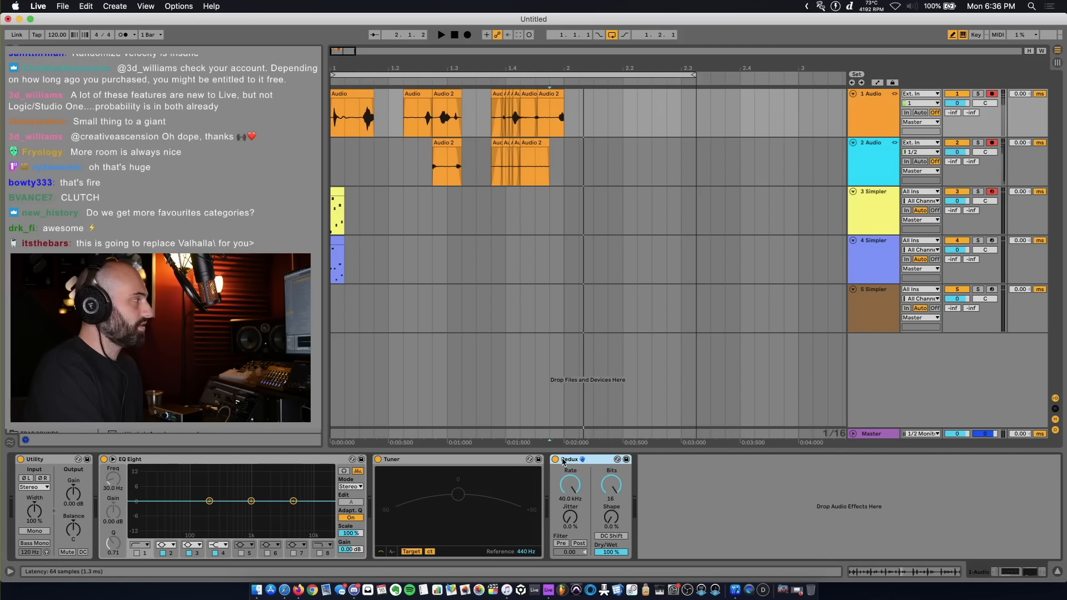
{"action": "left_click", "coordinate": [549, 127]}
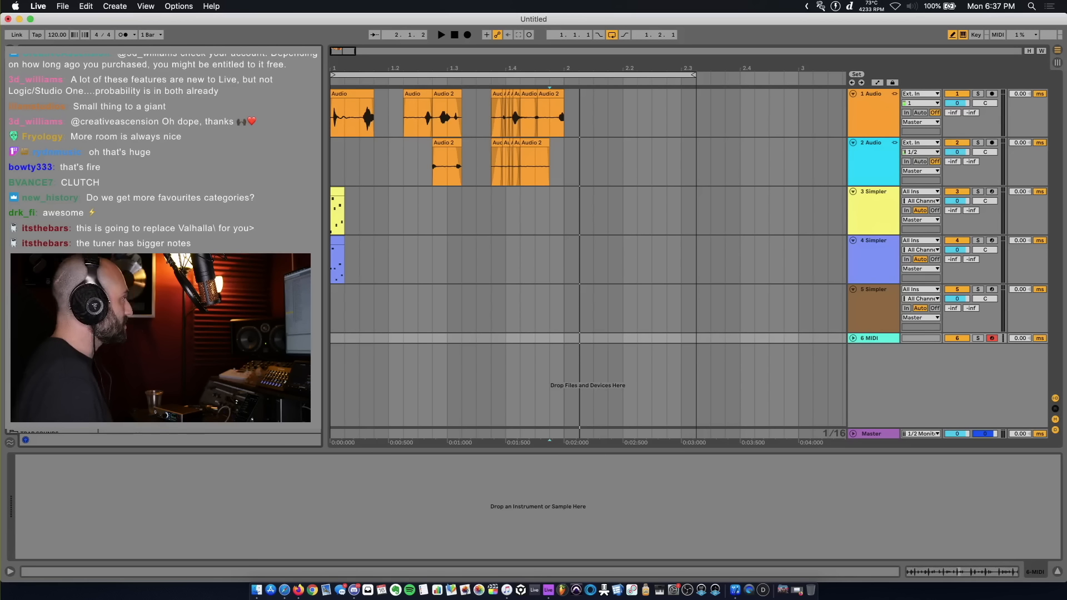
Step: Load Spectral Resonator onto the Smackdown drum loop track, switched to MIDI mode with 6-MIDI as its MIDI source
{"action": "key", "text": "Return"}
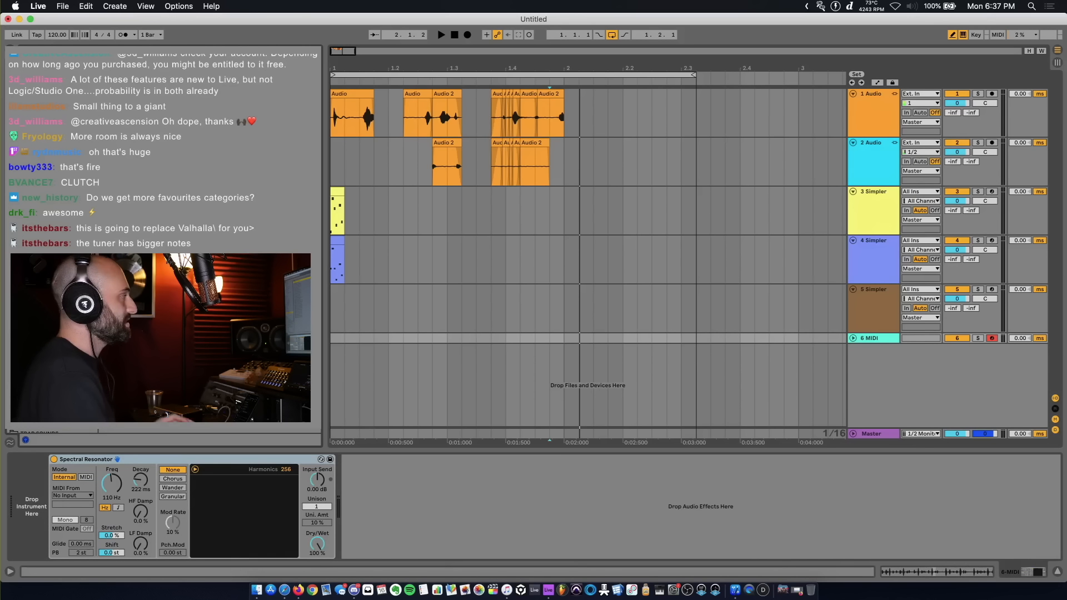
{"action": "left_click", "coordinate": [233, 461]}
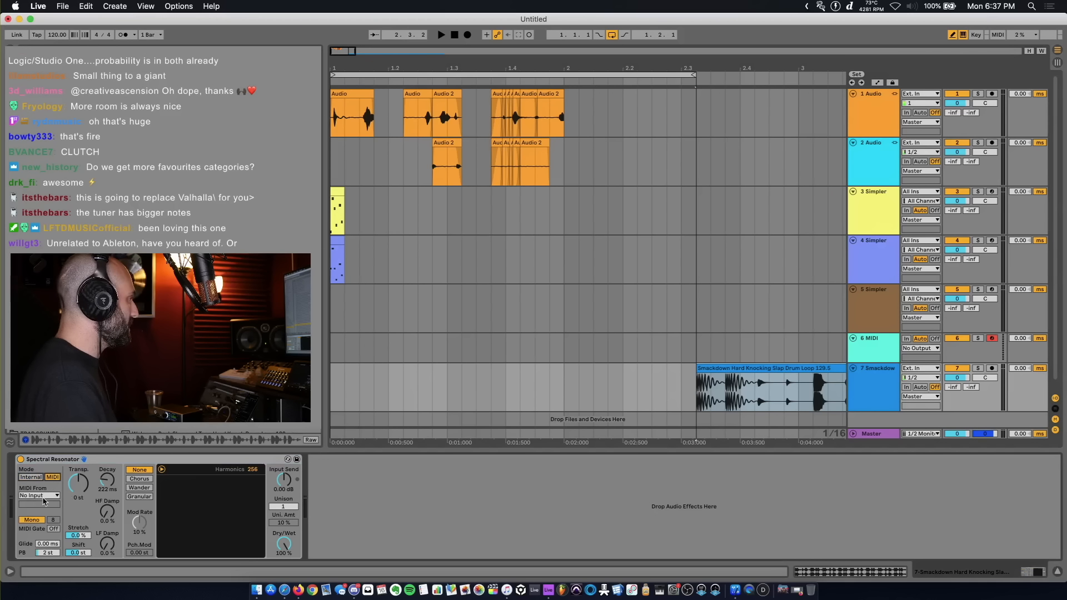
{"action": "left_click", "coordinate": [43, 497]}
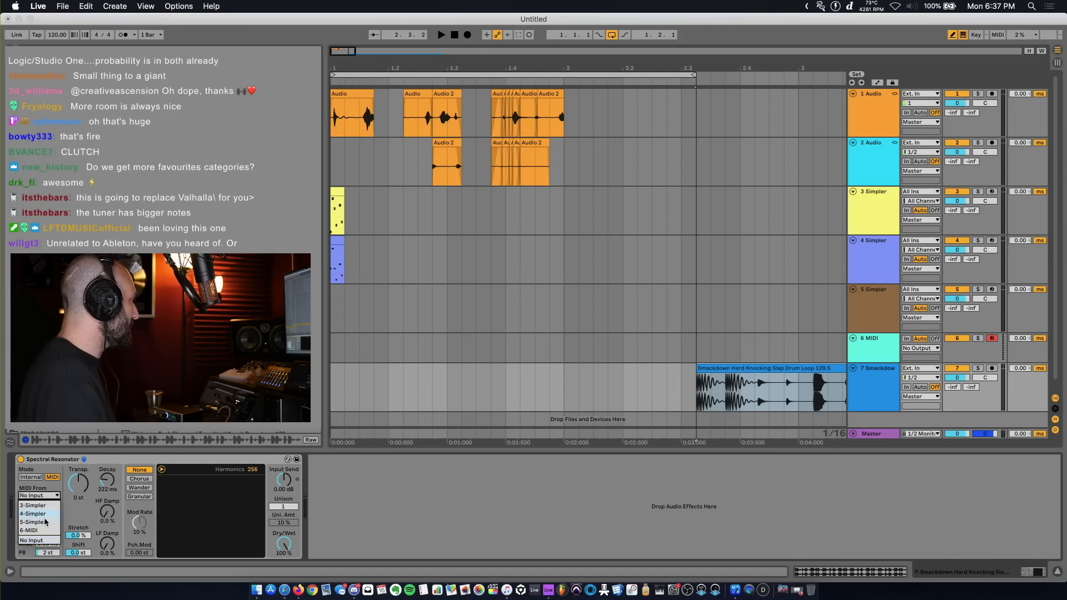
{"action": "left_click", "coordinate": [46, 531]}
Step: Play the drum loop through the Spectral Resonator and lower the computer MIDI keyboard by two octaves
{"action": "key", "text": "space"}
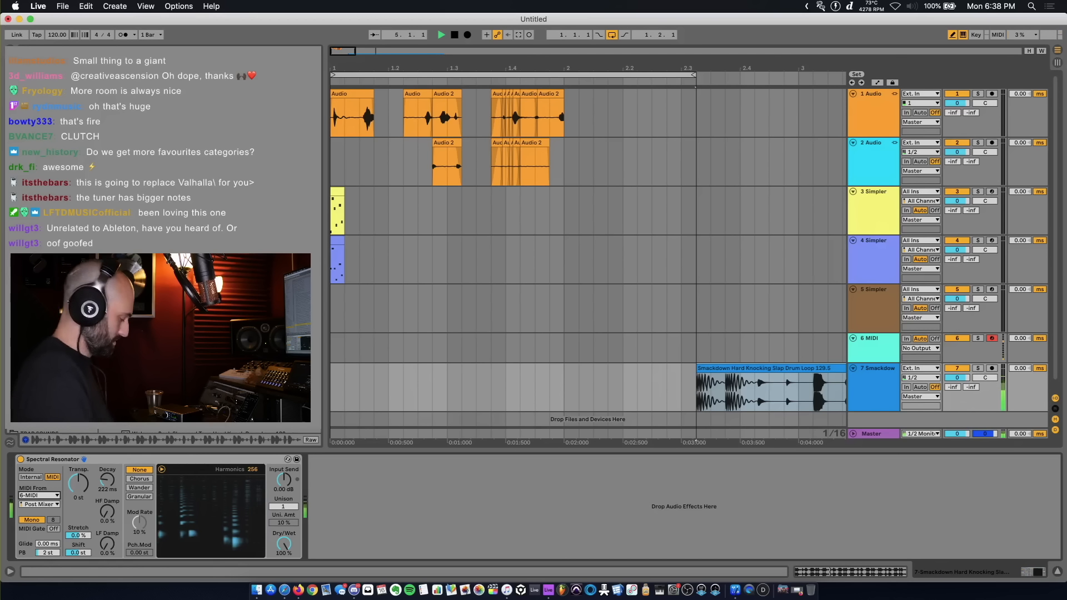
{"action": "key", "text": "z"}
{"action": "key", "text": "z"}
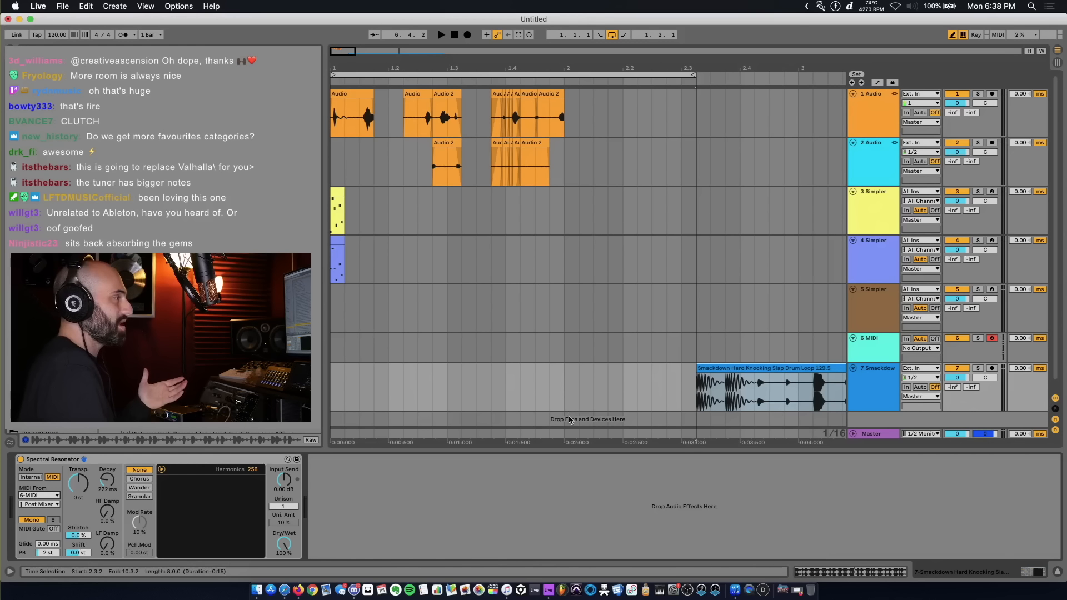
Step: Vary the Spectral Resonator's Decay during playback, ending at 299 ms, and switch it from Mono to Poly
{"action": "key", "text": "space"}
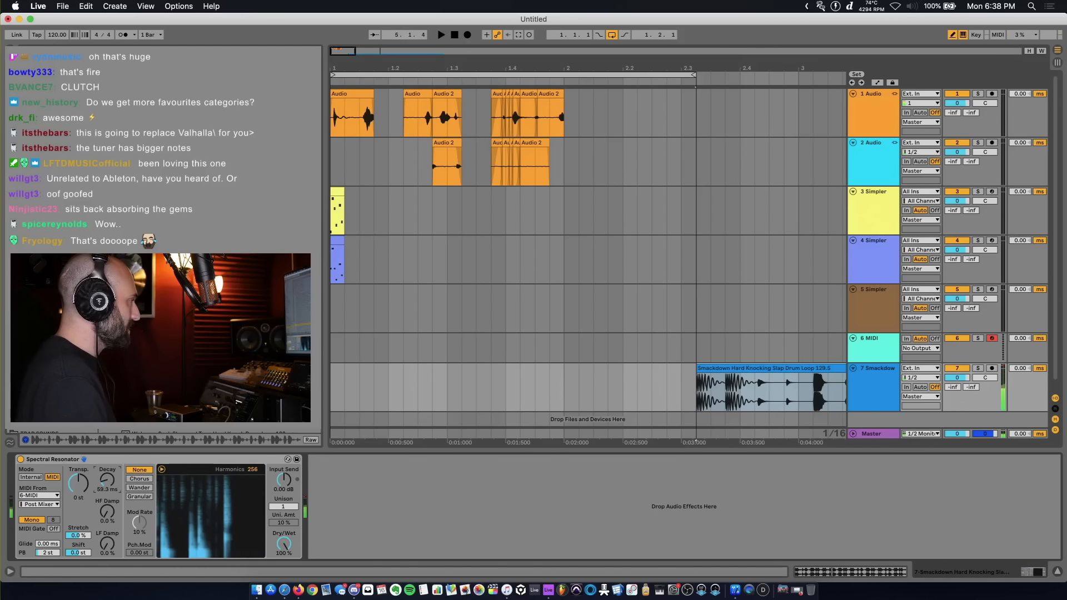
{"action": "left_click_drag", "start_coordinate": [111, 483], "coordinate": [111, 485]}
{"action": "key", "text": "space"}
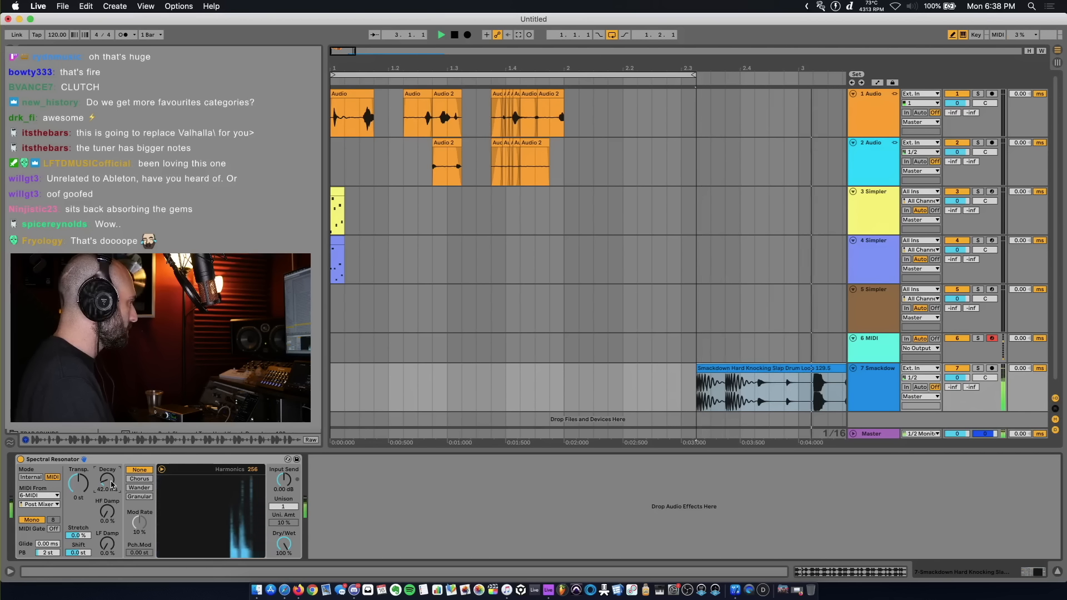
{"action": "left_click", "coordinate": [140, 479]}
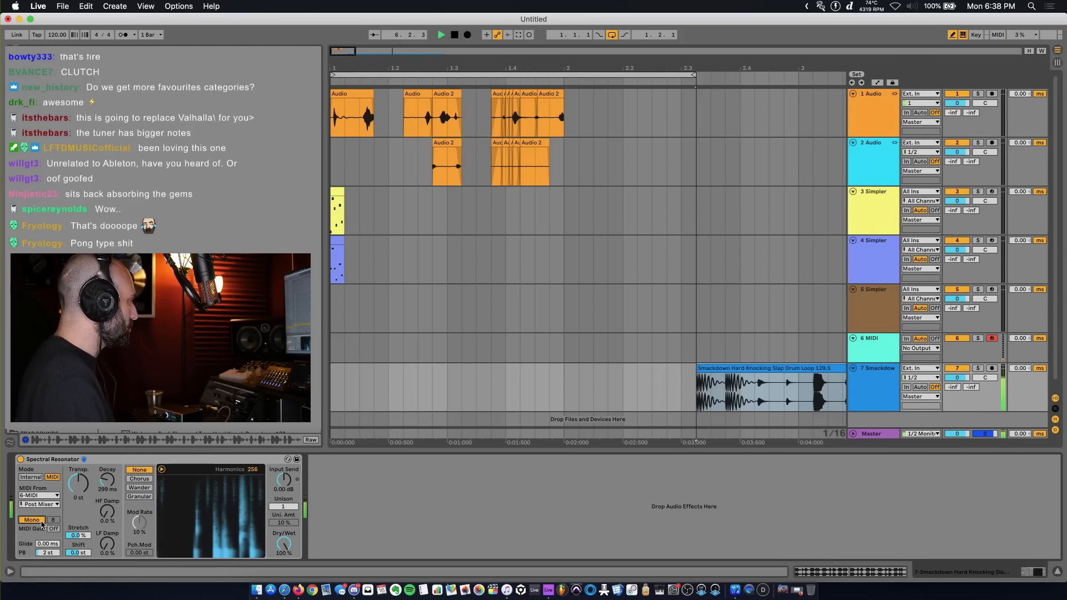
{"action": "left_click", "coordinate": [32, 520]}
{"action": "key", "text": "space"}
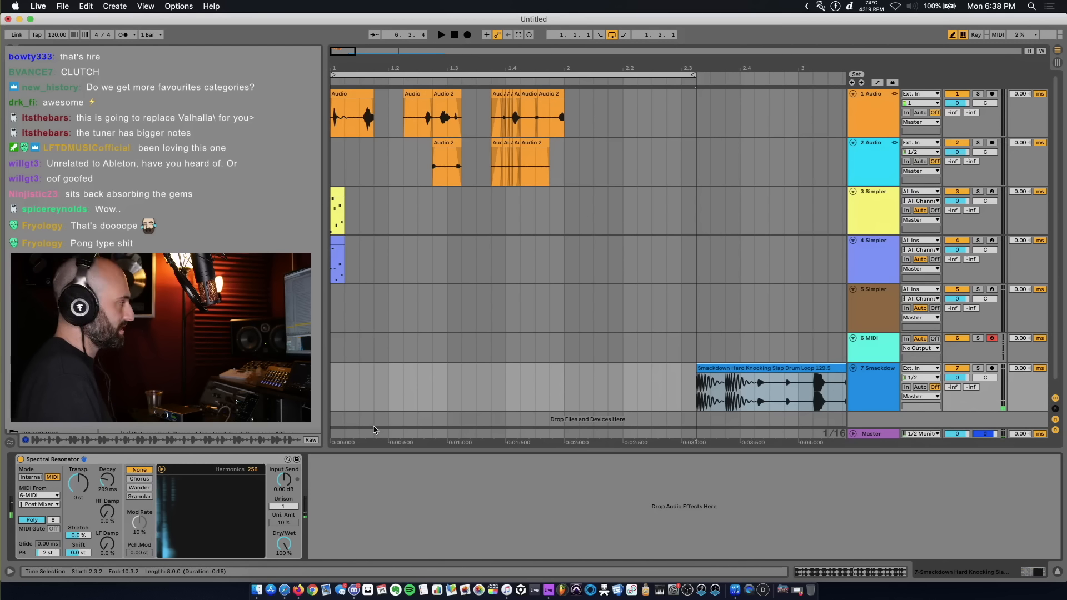
Step: Play the loop again, lower the Decay to 93.6 ms, raise the transposition to 14 st and reset the transposition
{"action": "key", "text": "space"}
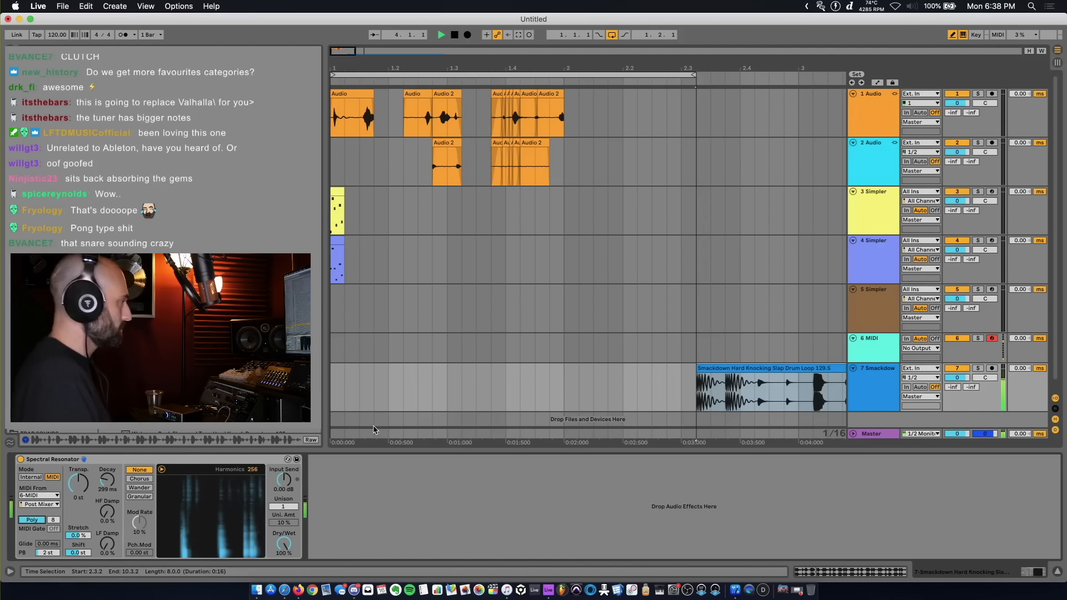
{"action": "left_click_drag", "start_coordinate": [111, 480], "coordinate": [79, 468]}
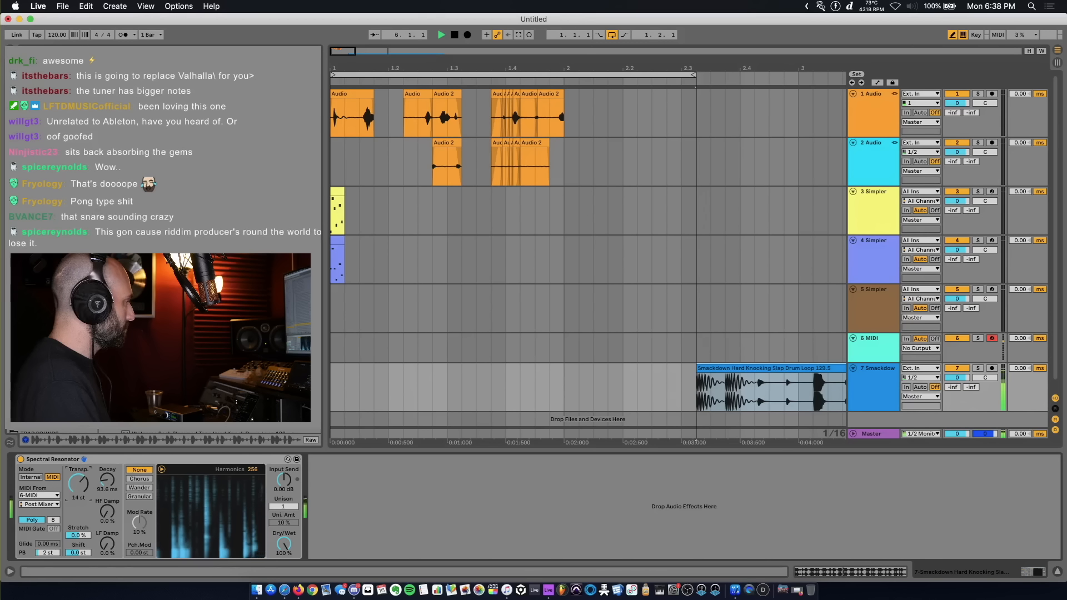
{"action": "double_click", "coordinate": [74, 491]}
Step: Toggle the per-track CPU performance meters in Session View's mixer off and on, and select the first slot of the 3 Simpler track
{"action": "key", "text": "Tab"}
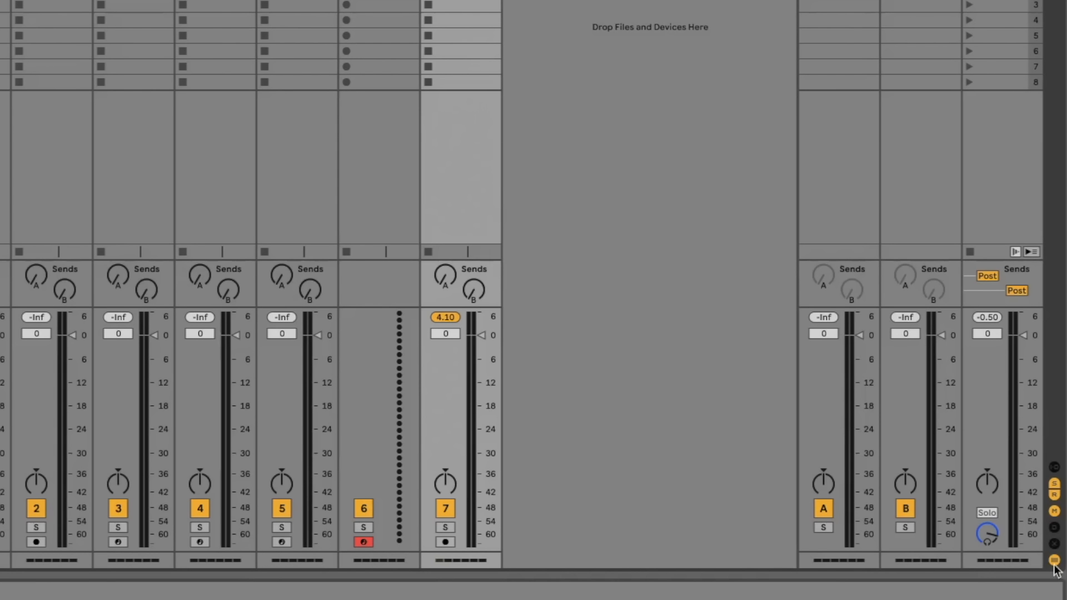
{"action": "left_click", "coordinate": [1057, 563]}
{"action": "left_click", "coordinate": [1057, 563]}
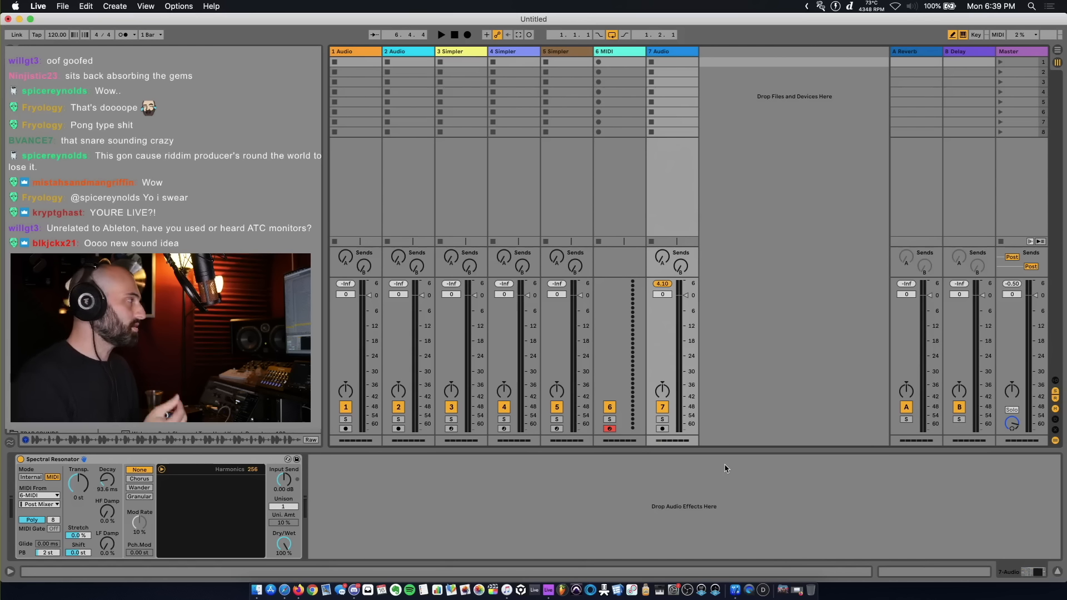
{"action": "left_click", "coordinate": [514, 80]}
{"action": "left_click", "coordinate": [477, 81]}
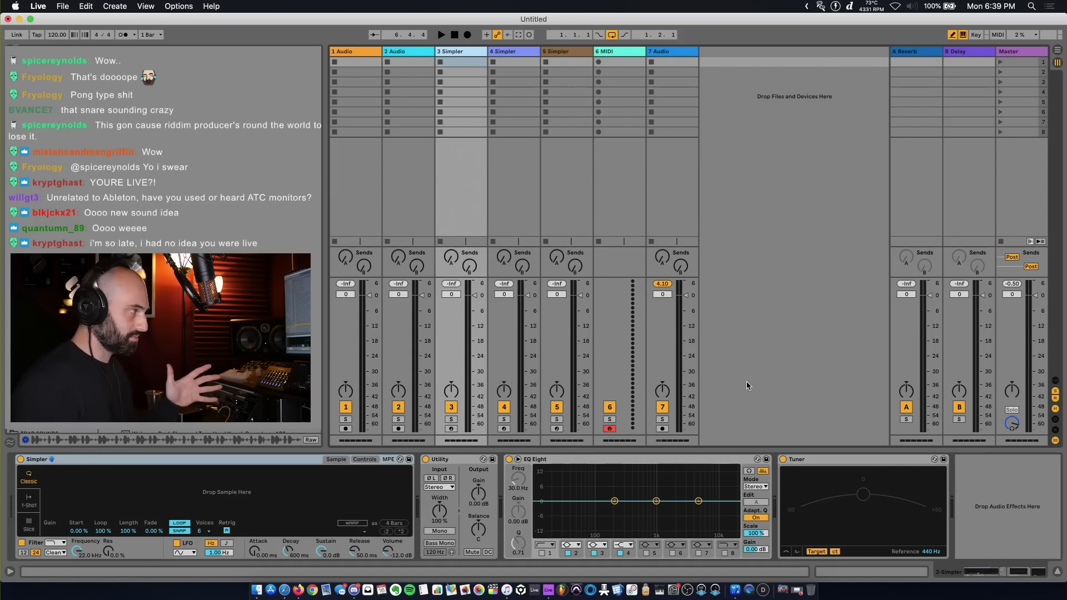
Step: Play the arrangement to examine the per-track CPU meters in Session View, and inspect the overall CPU load meter's options
{"action": "key", "text": "Tab"}
{"action": "key", "text": "space"}
{"action": "key", "text": "Tab"}
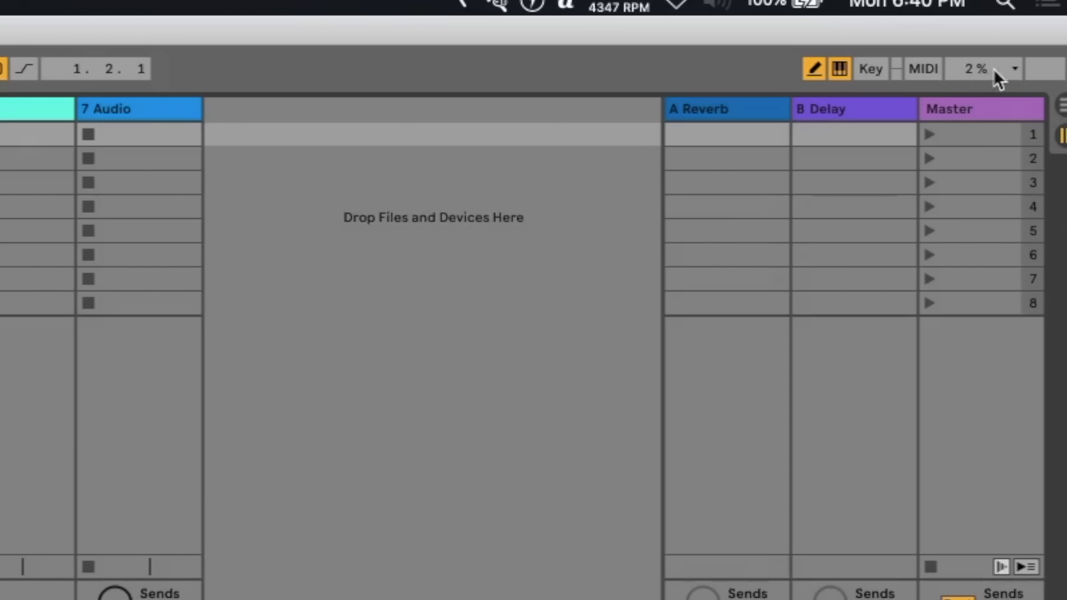
{"action": "left_click", "coordinate": [1008, 69]}
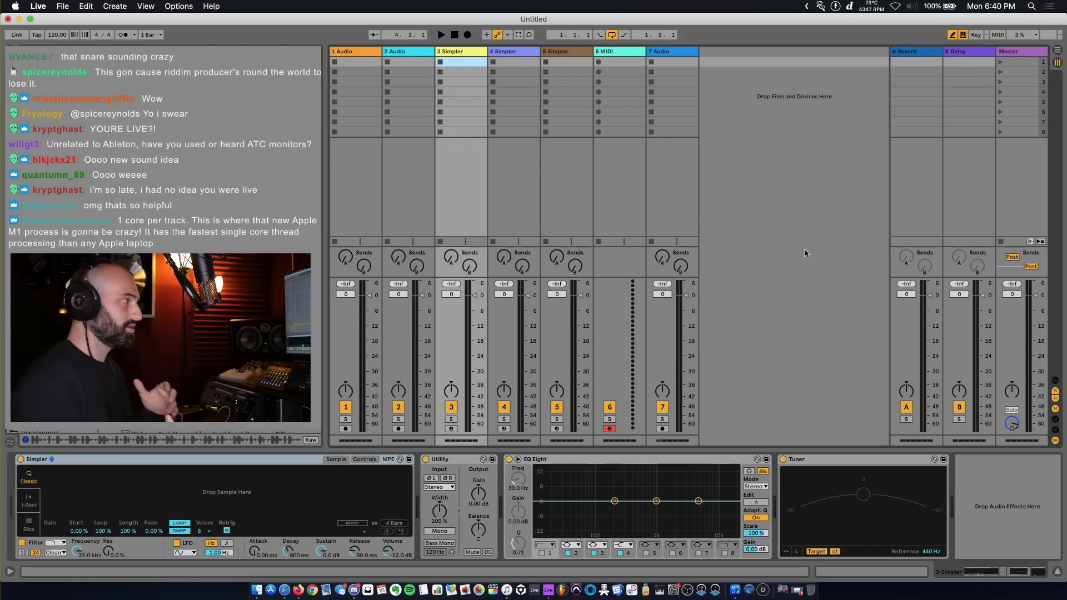
Step: Create fades and crossfades on the selected first audio track clips in Arrangement View, and select 1.3.3 to 2.1.2 on the second audio track
{"action": "key", "text": "Tab"}
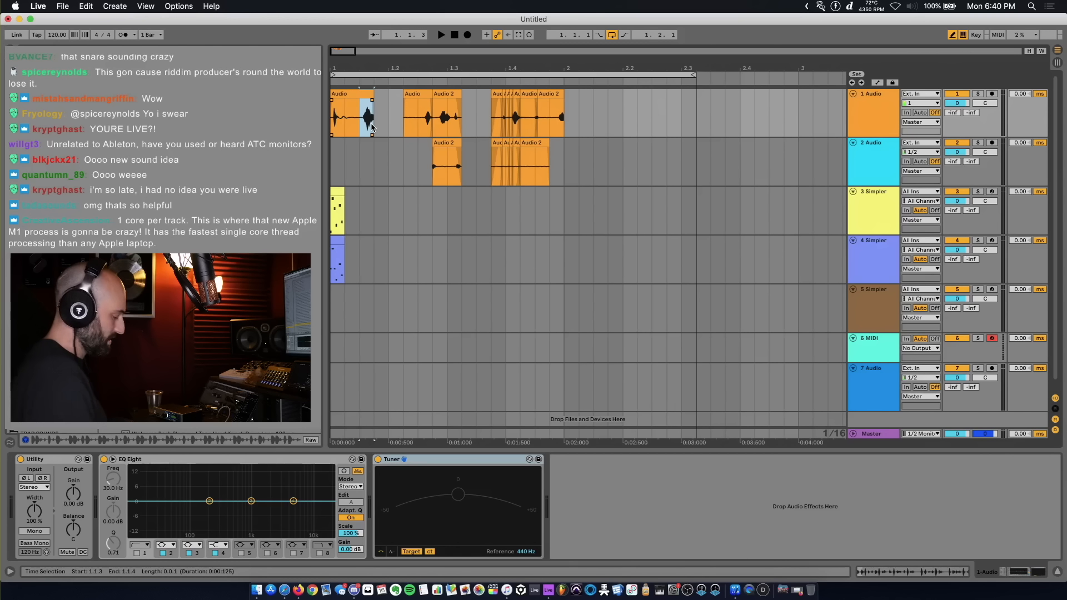
{"action": "key", "text": "super+alt+f"}
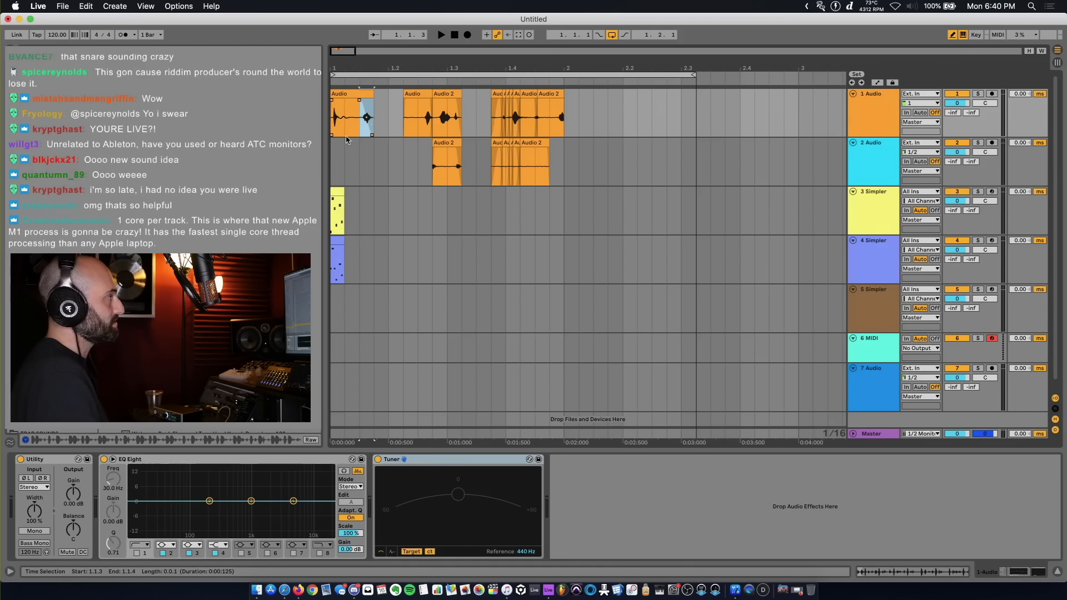
{"action": "left_click_drag", "start_coordinate": [418, 114], "coordinate": [580, 116]}
{"action": "key", "text": "super+alt+f"}
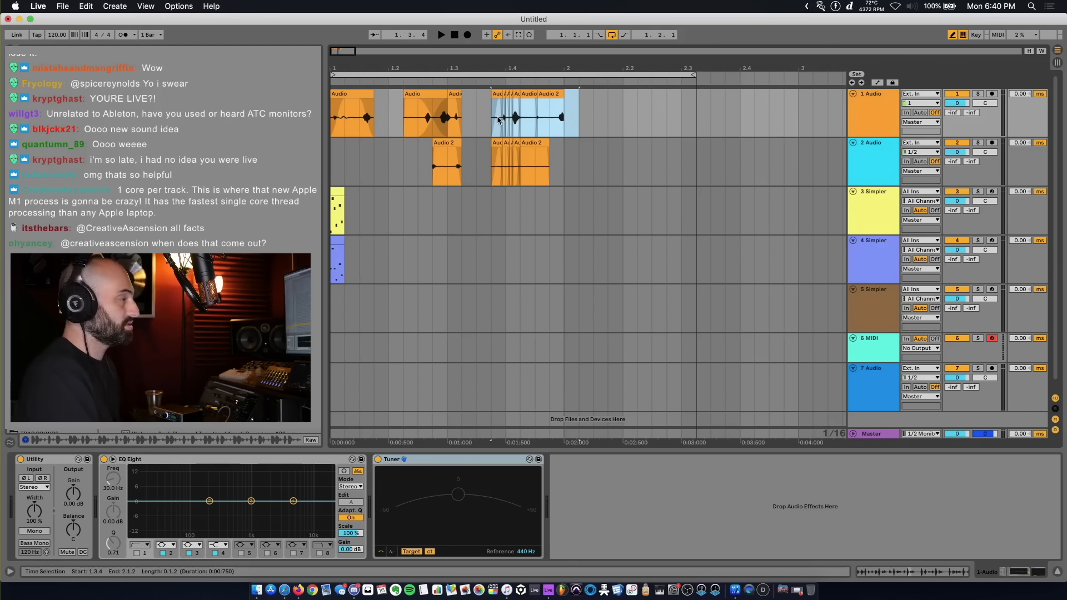
{"action": "left_click_drag", "start_coordinate": [477, 164], "coordinate": [575, 168]}
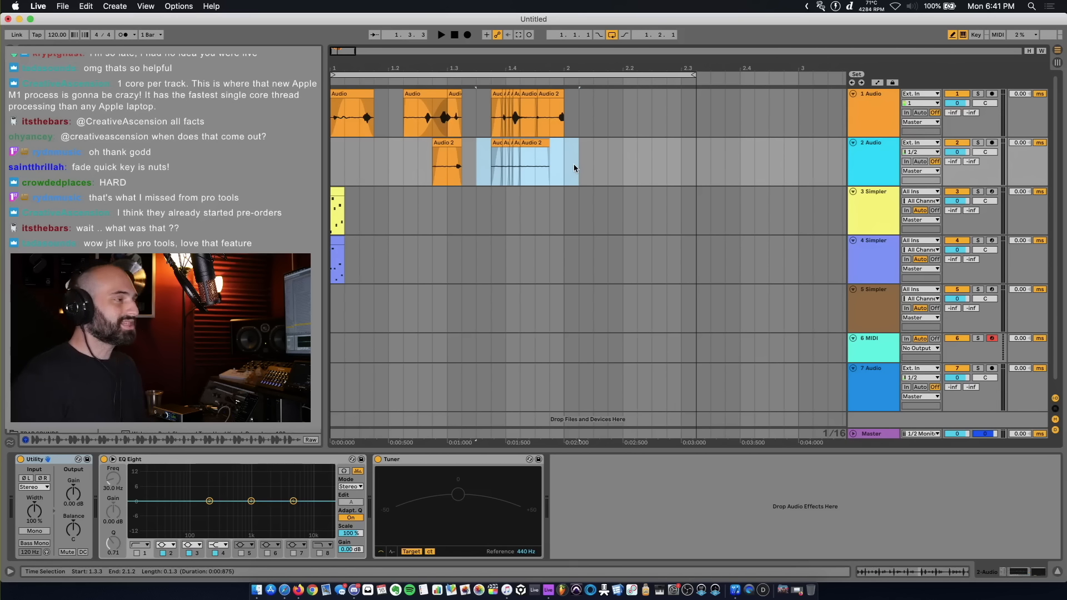